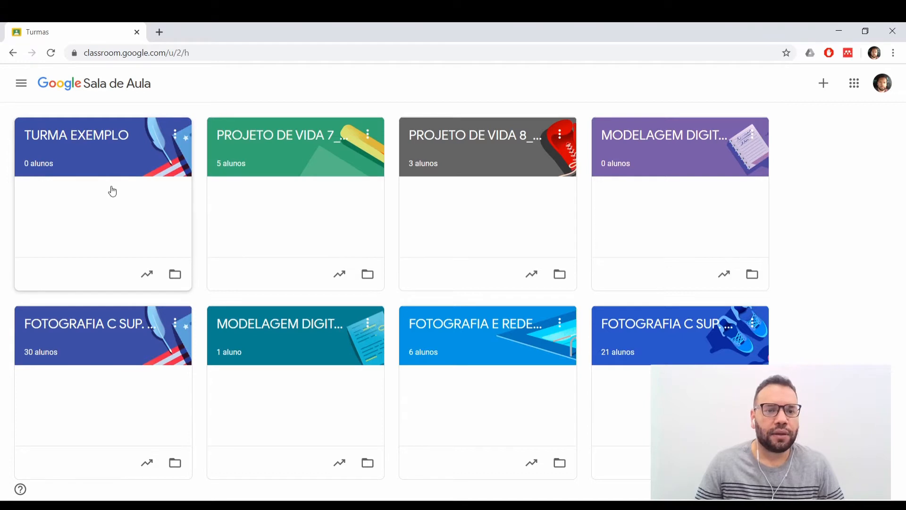
Open the TURMA EXEMPLO class, look through its main navigation list of classes and settings, and return to the class overview.
click(102, 141)
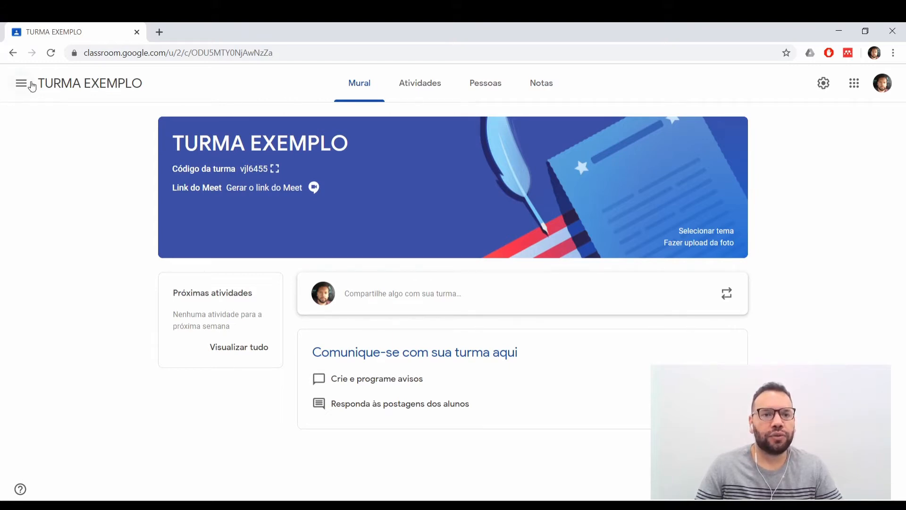
click(21, 85)
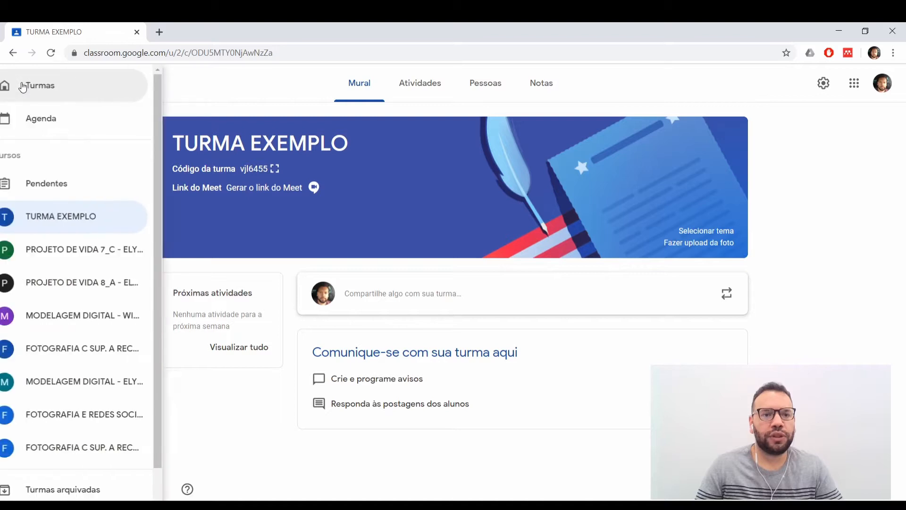
scroll(93, 399, down, 1)
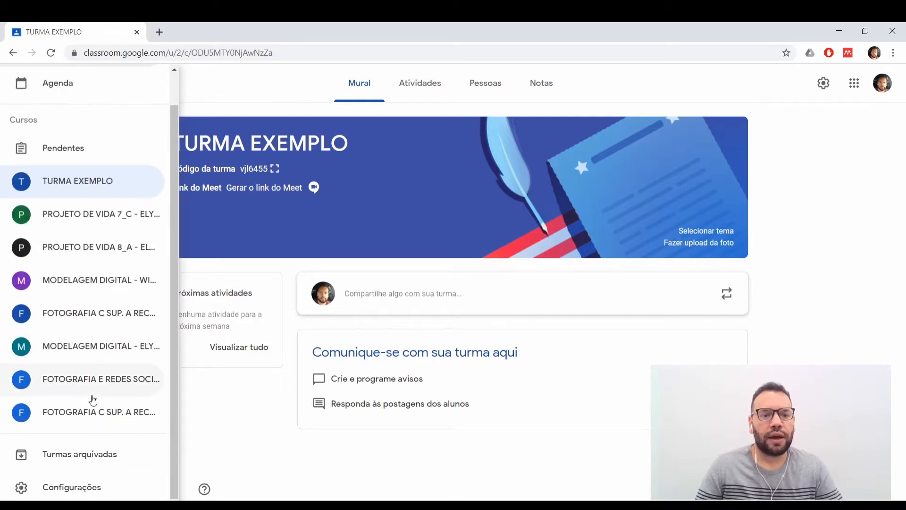
scroll(91, 399, up, 1)
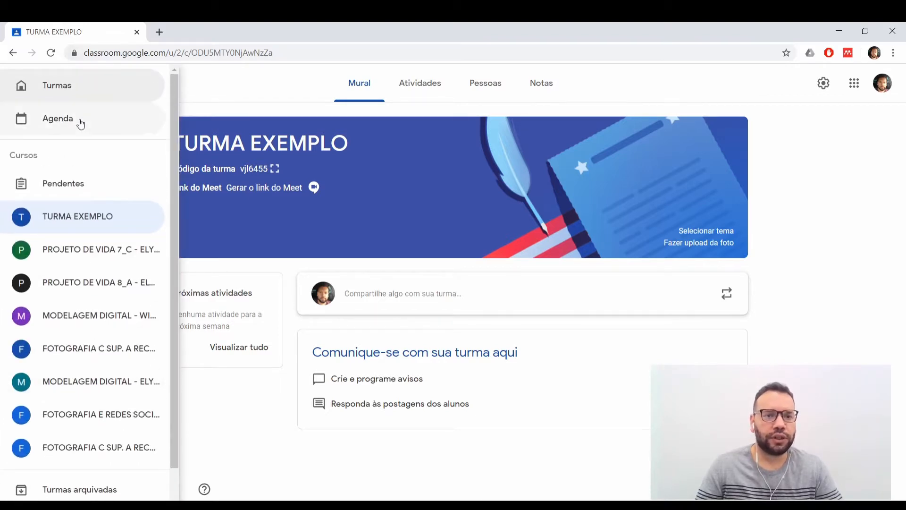
scroll(70, 212, down, 1)
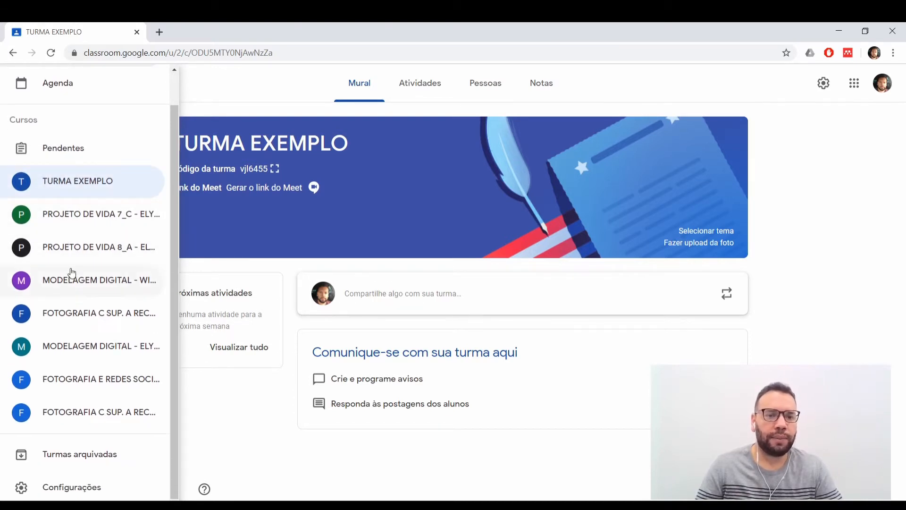
scroll(45, 179, up, 1)
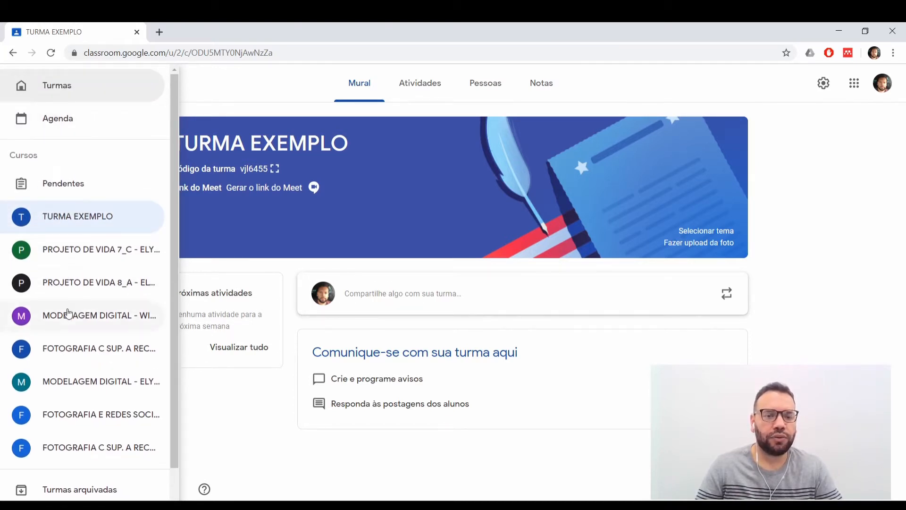
scroll(70, 313, down, 1)
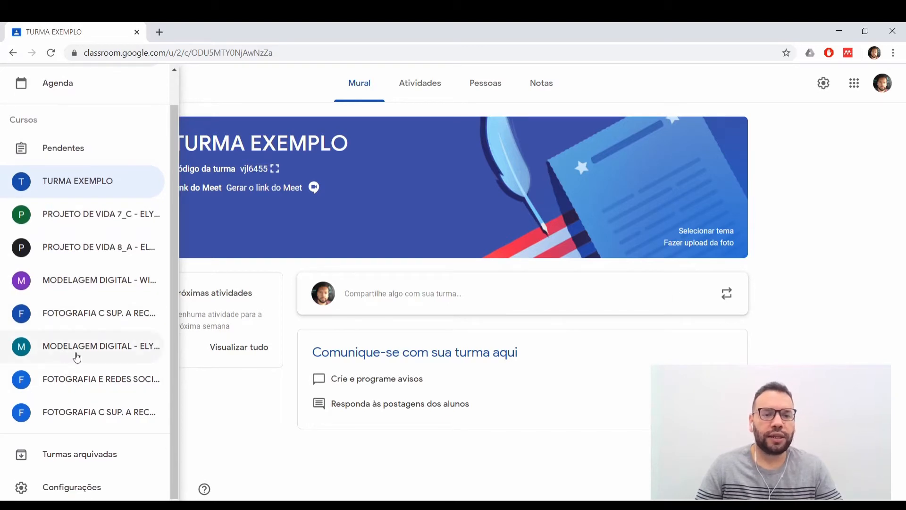
scroll(77, 357, up, 1)
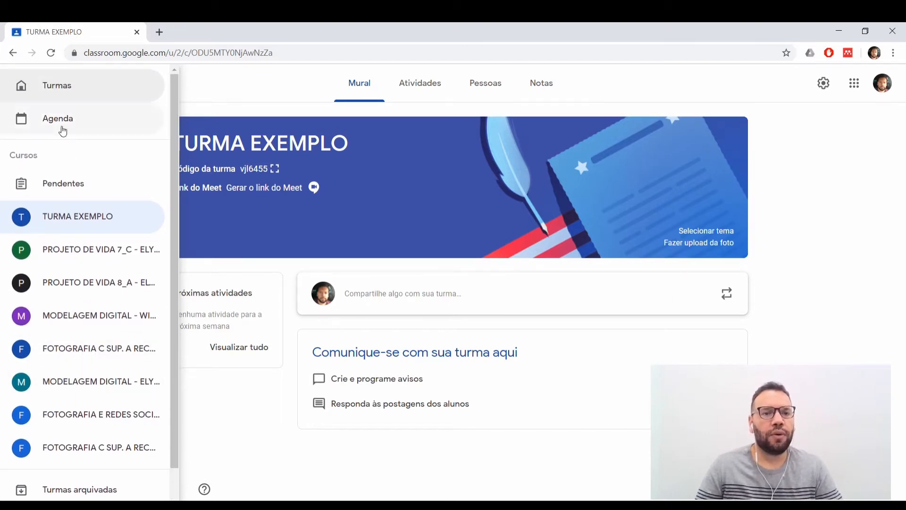
click(60, 90)
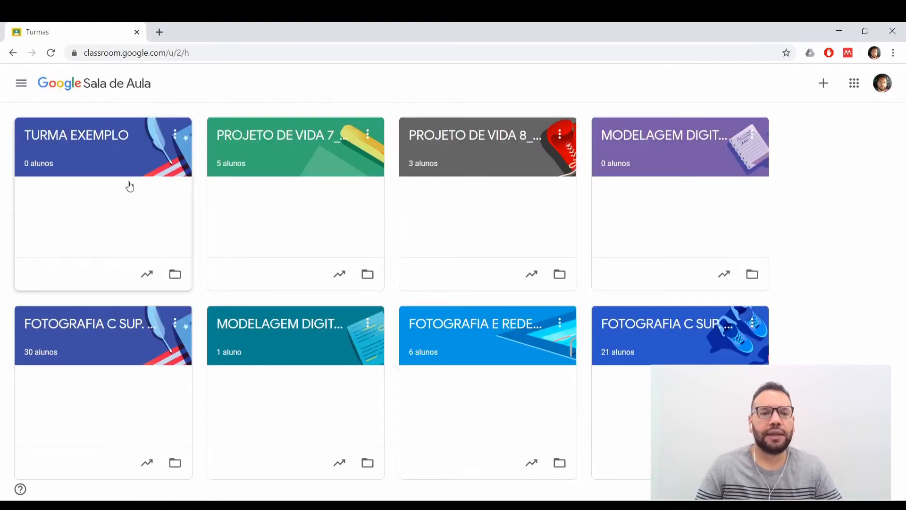
Generate a Meet link for the TURMA EXEMPLO class, keep it visible to students, and save it.
click(76, 137)
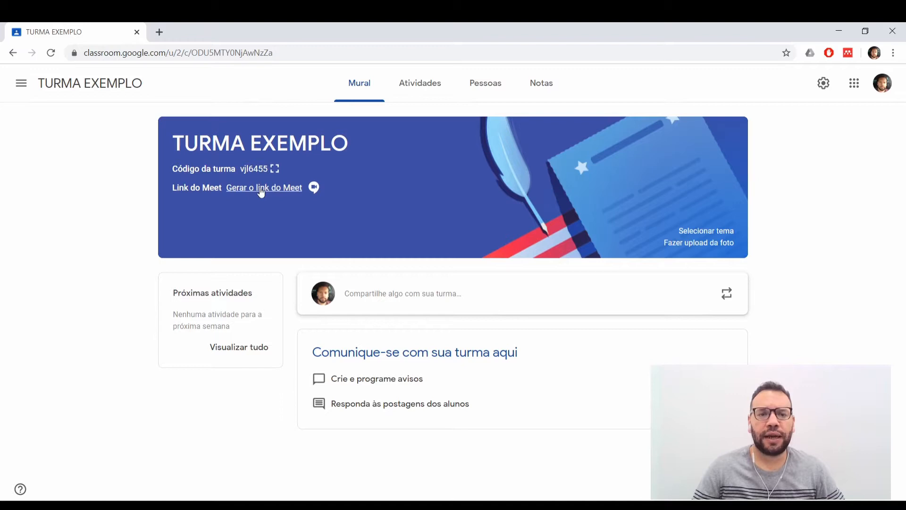
click(261, 193)
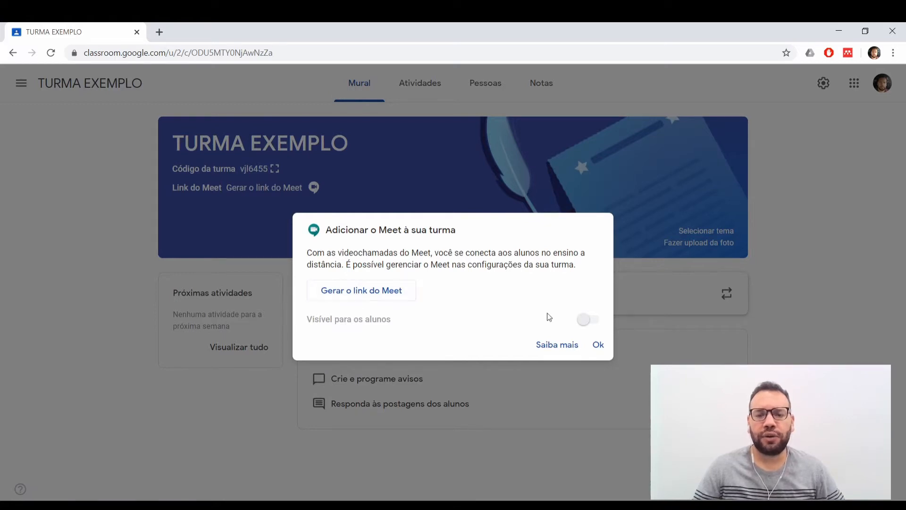
click(367, 293)
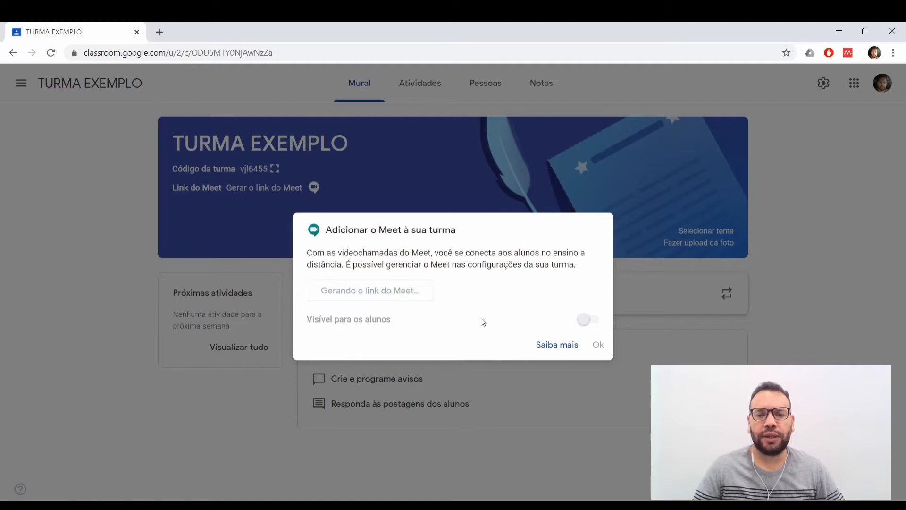
click(590, 320)
click(589, 319)
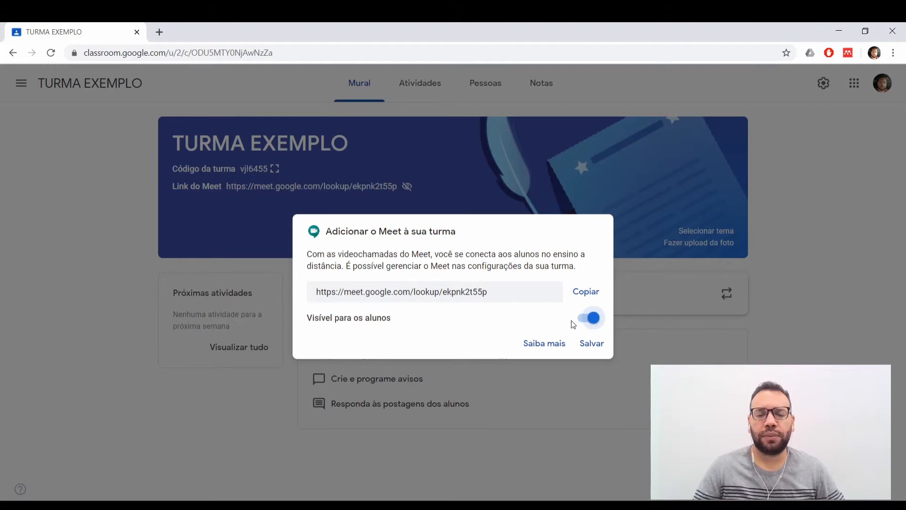
click(591, 343)
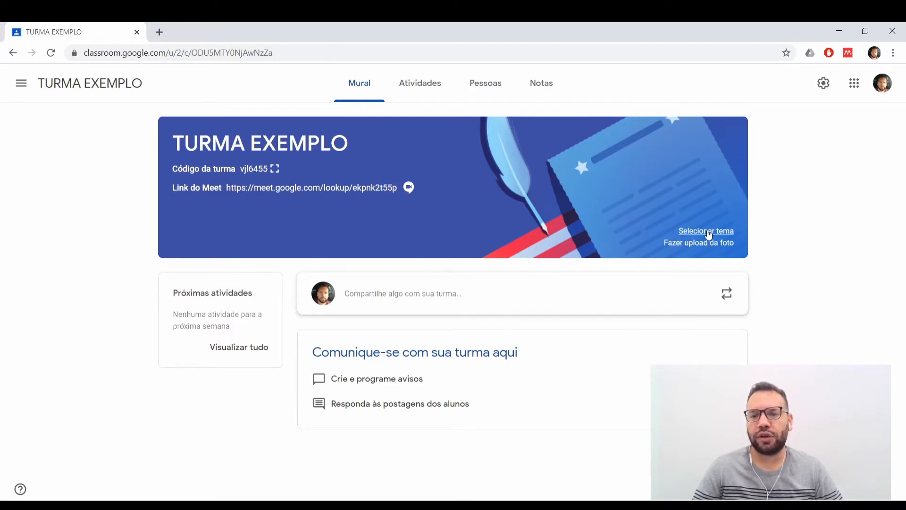
Browse the theme gallery and apply the Math & Science theme with the compass and set square to the class.
click(708, 231)
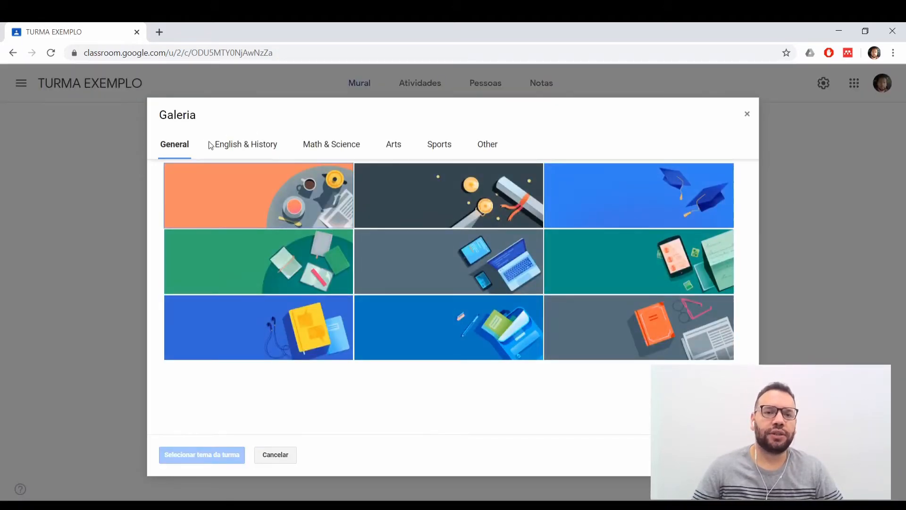
click(263, 147)
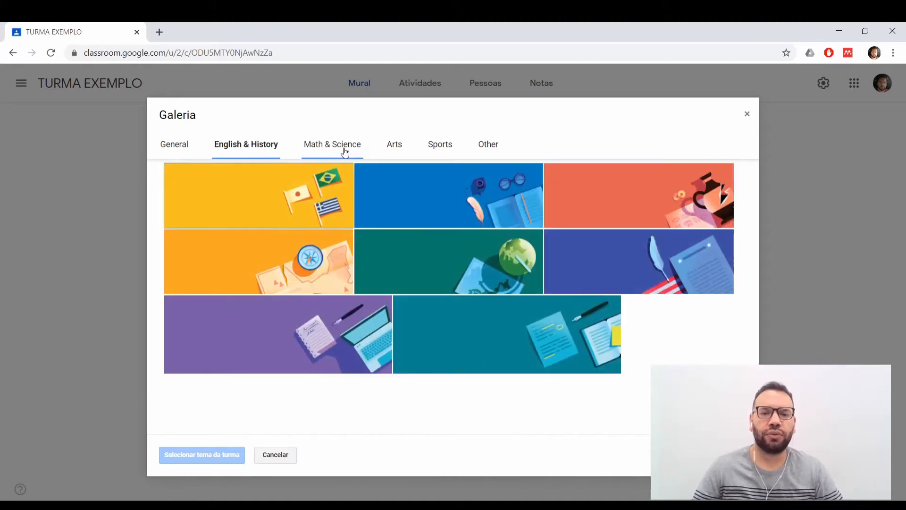
click(345, 146)
click(393, 146)
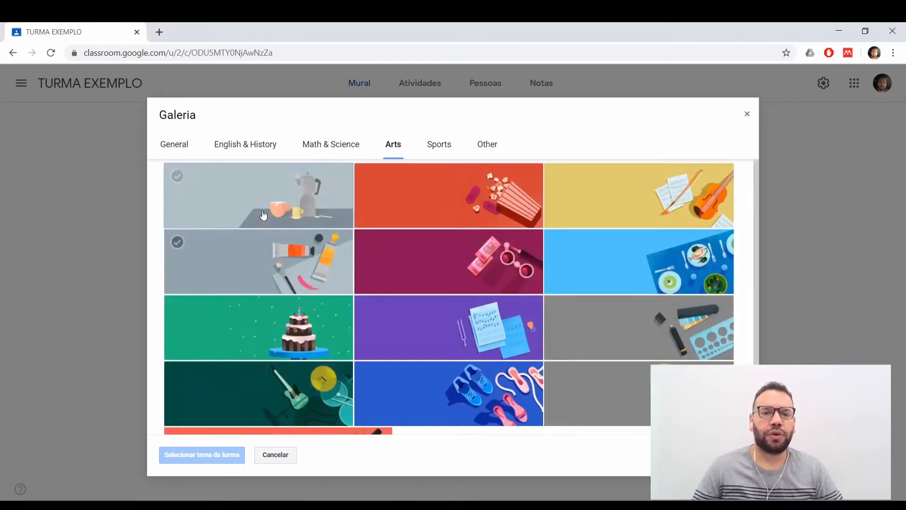
scroll(330, 283, down, 2)
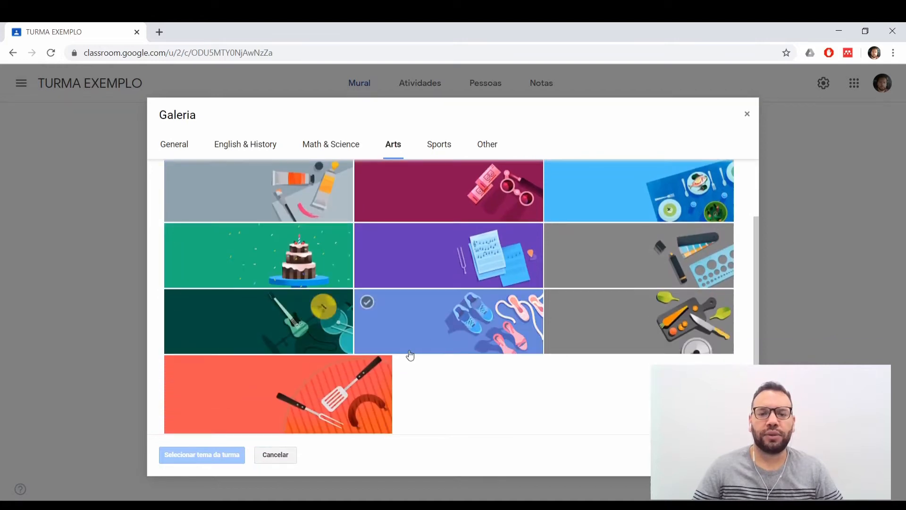
scroll(556, 304, up, 2)
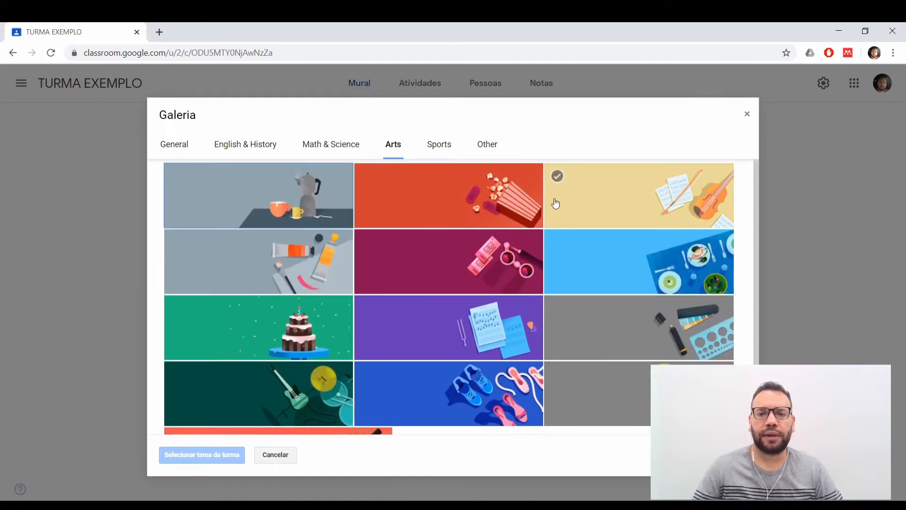
click(321, 148)
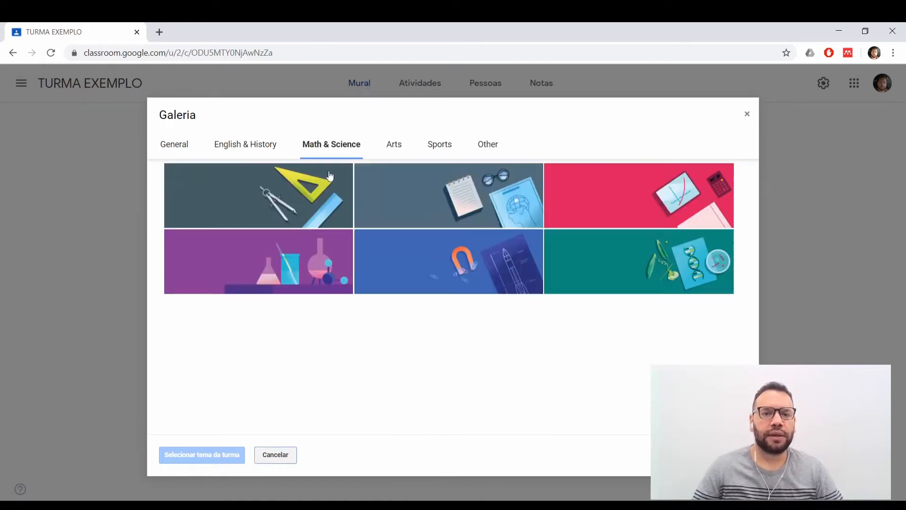
click(302, 202)
click(202, 454)
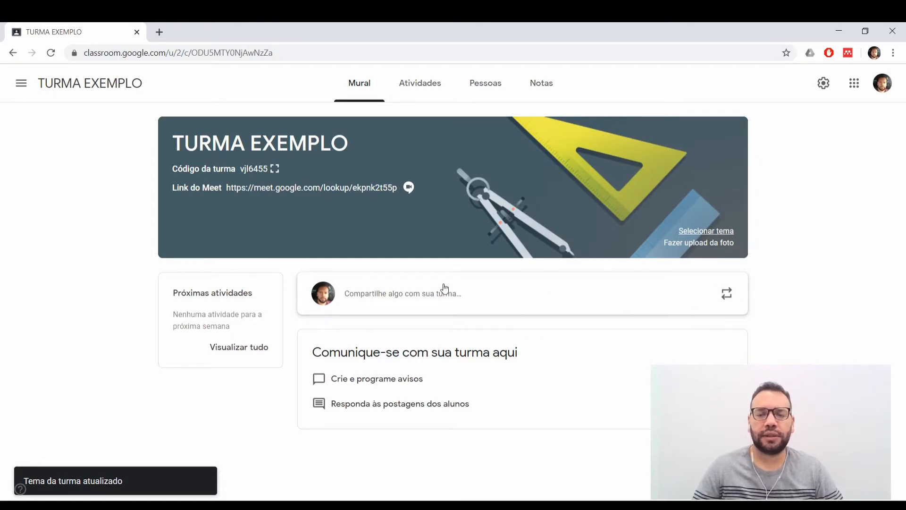
click(382, 301)
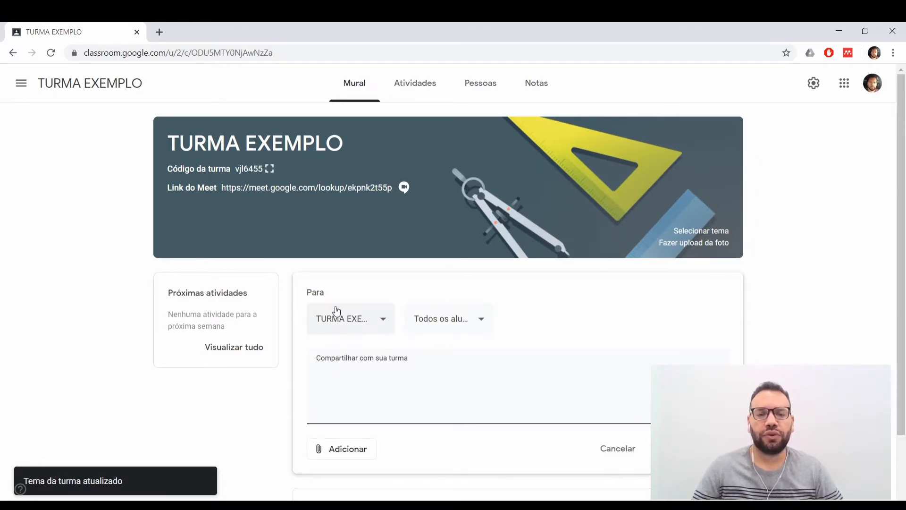
click(240, 435)
scroll(257, 404, down, 2)
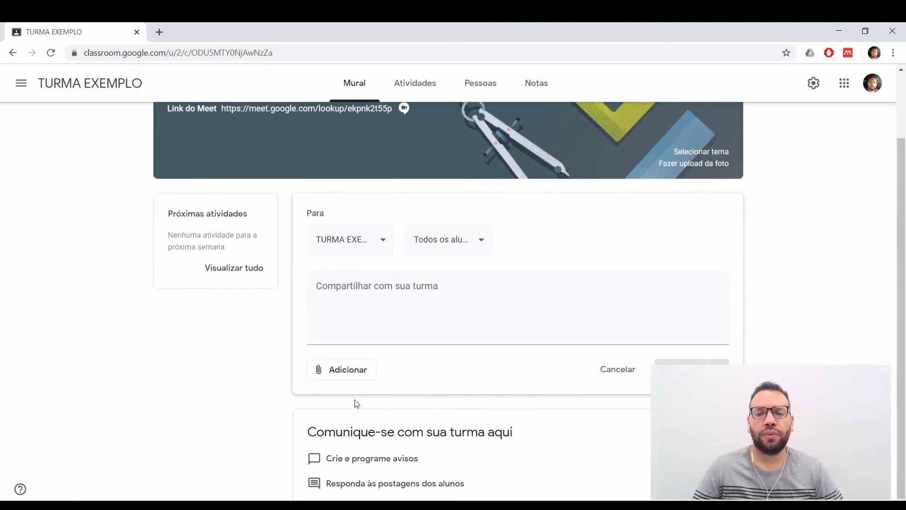
click(600, 380)
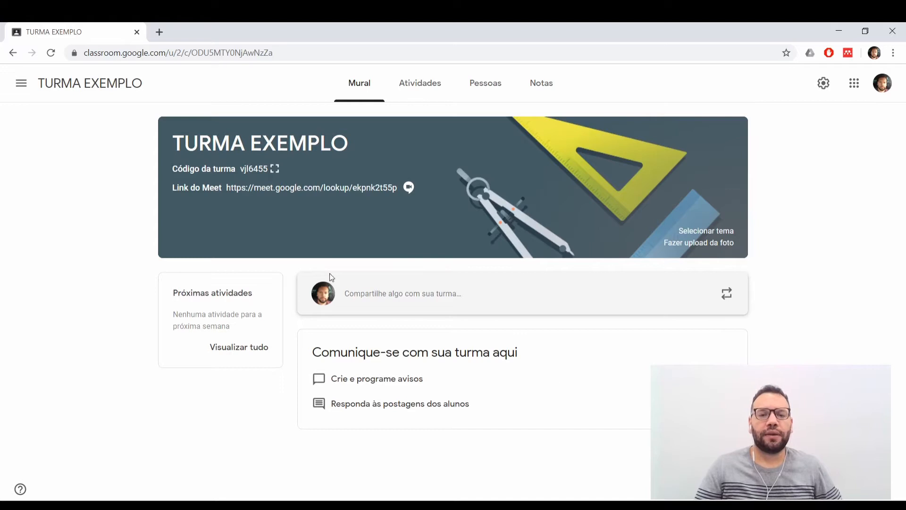
Start a new announcement on the class stream and leave its message text empty.
click(367, 293)
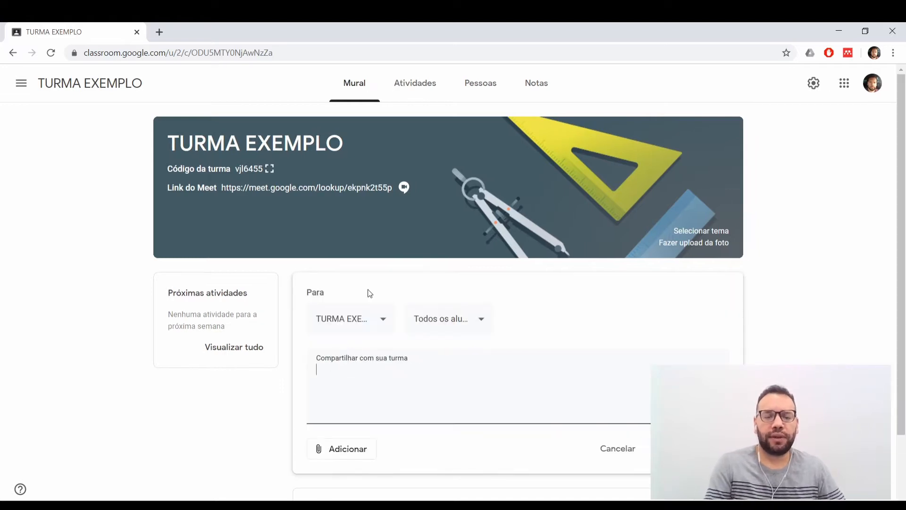
text(MENSNA)
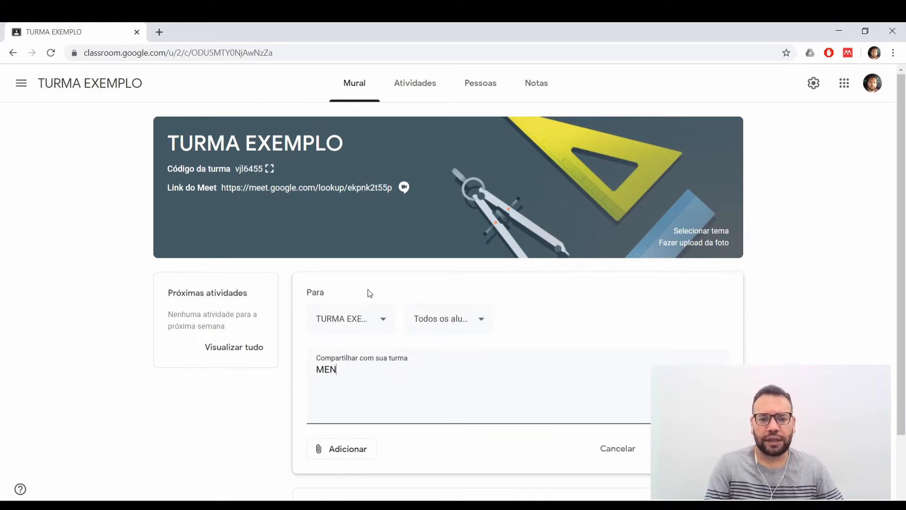
key(BackSpace)
key(BackSpace)
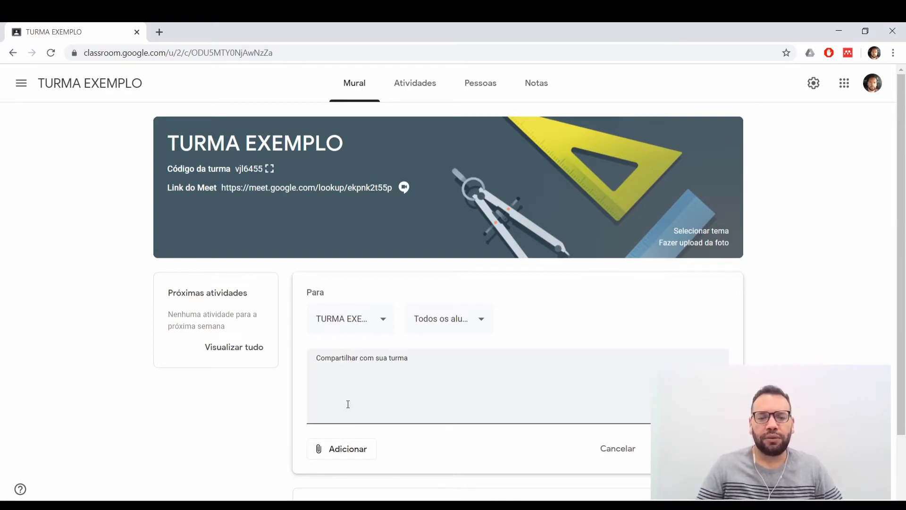
View the attachment sources offered for the announcement without adding any.
click(333, 450)
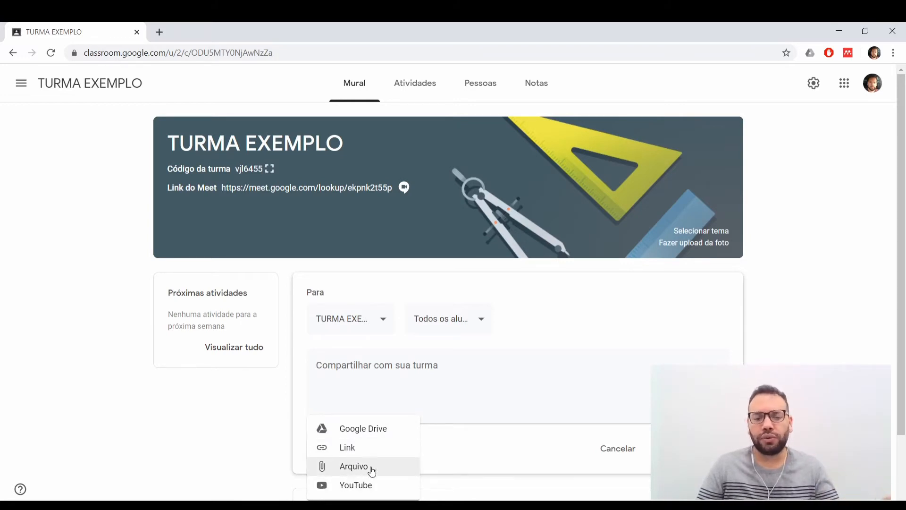
click(468, 448)
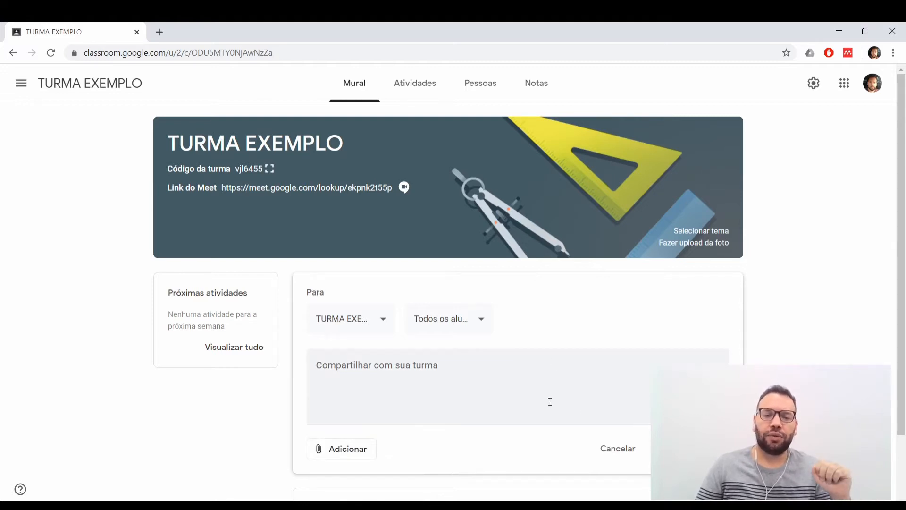
scroll(549, 401, down, 2)
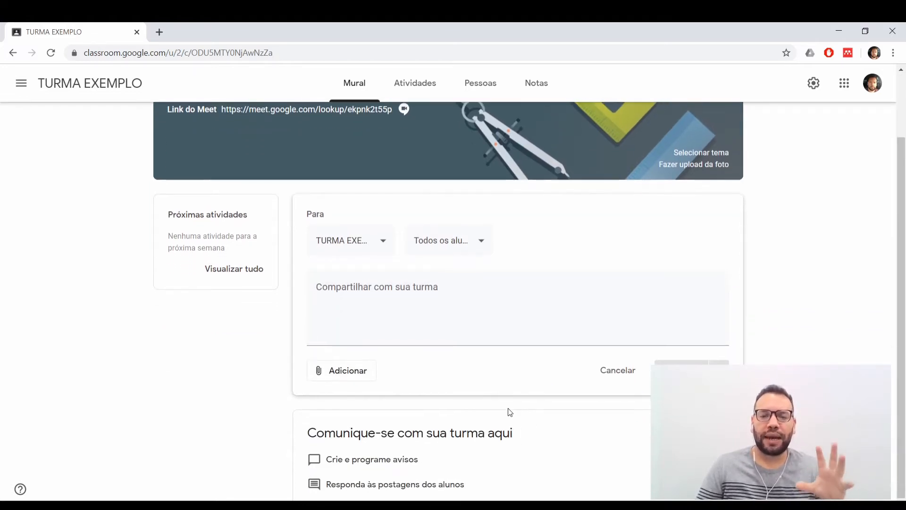
scroll(510, 412, up, 2)
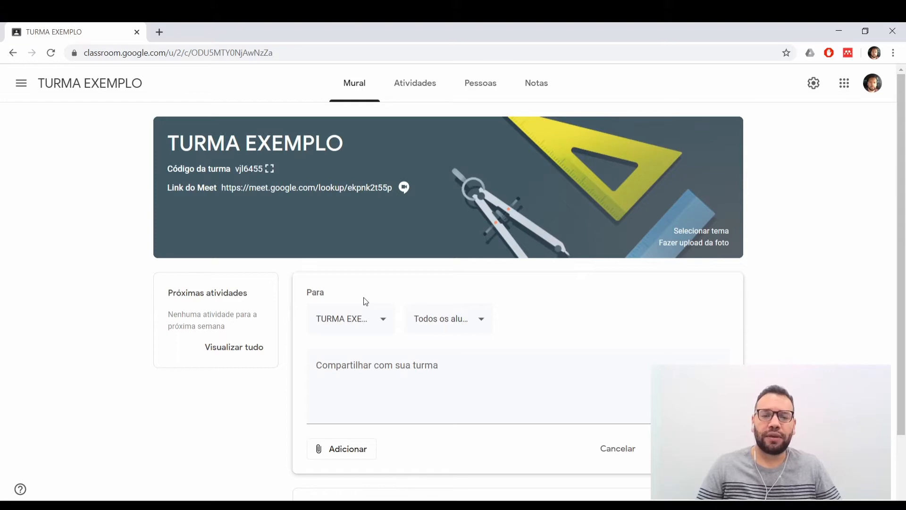
Share the announcement with the seven other classes too: two PROJETO DE VIDA, two MODELAGEM DIGITAL and three FOTOGRAFIA classes.
click(360, 316)
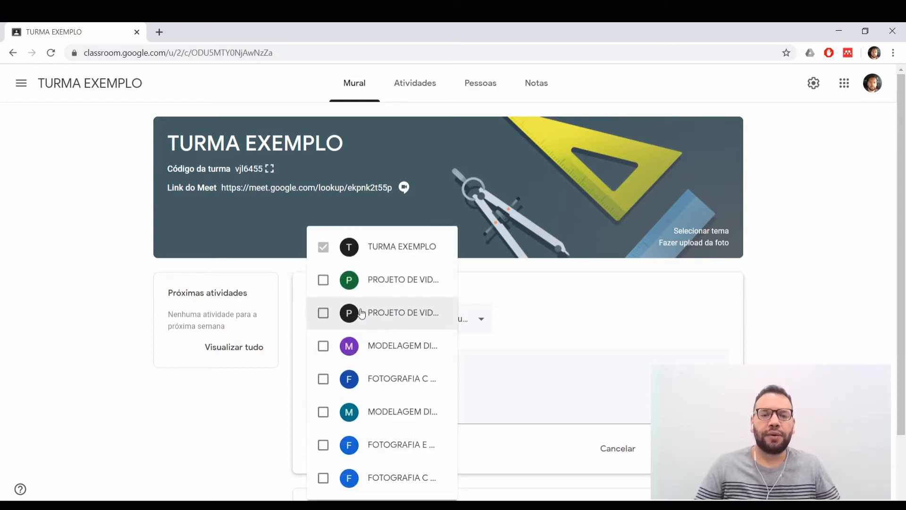
scroll(360, 325, down, 2)
scroll(360, 353, up, 1)
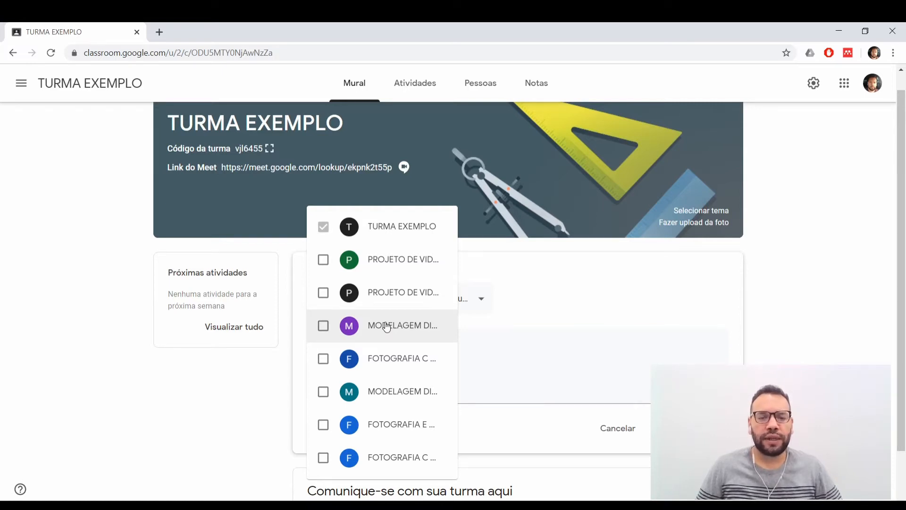
click(324, 261)
click(324, 294)
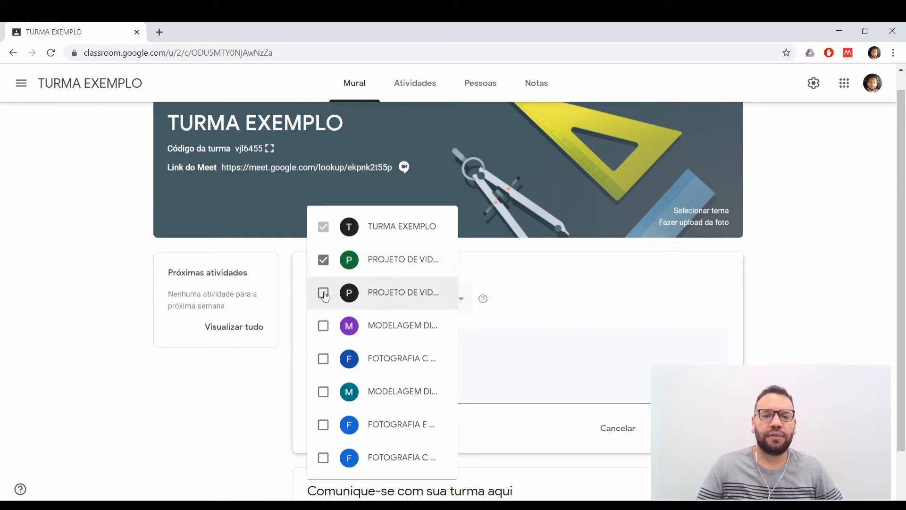
click(323, 329)
click(323, 361)
click(323, 394)
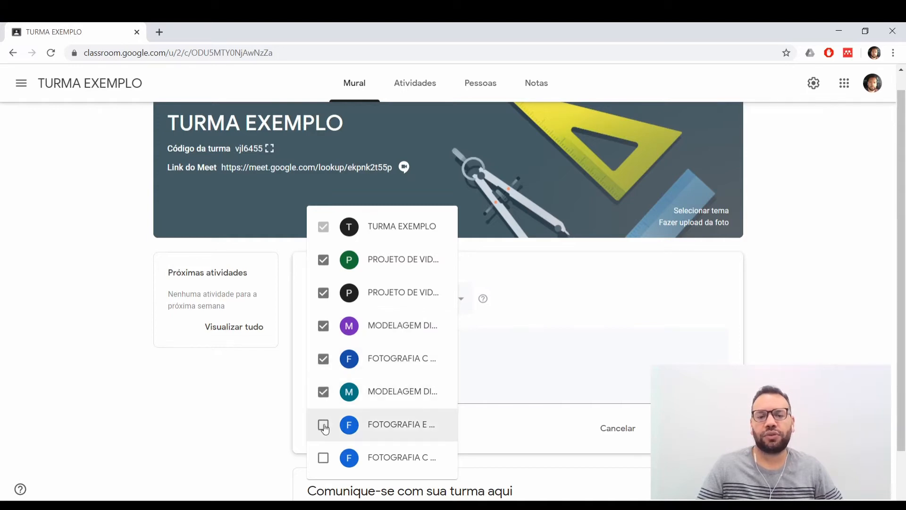
click(323, 425)
click(323, 458)
click(508, 380)
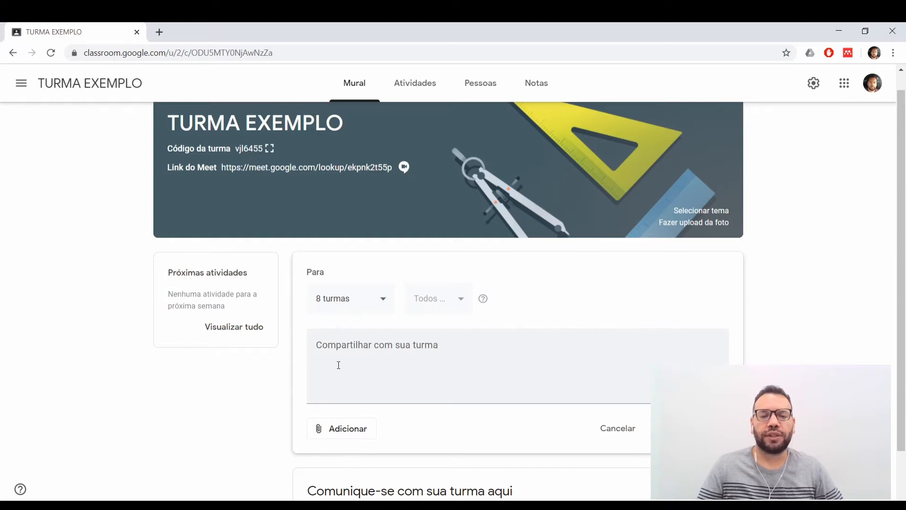
Write "Recado" as the announcement message and view its posting options without choosing one.
click(335, 346)
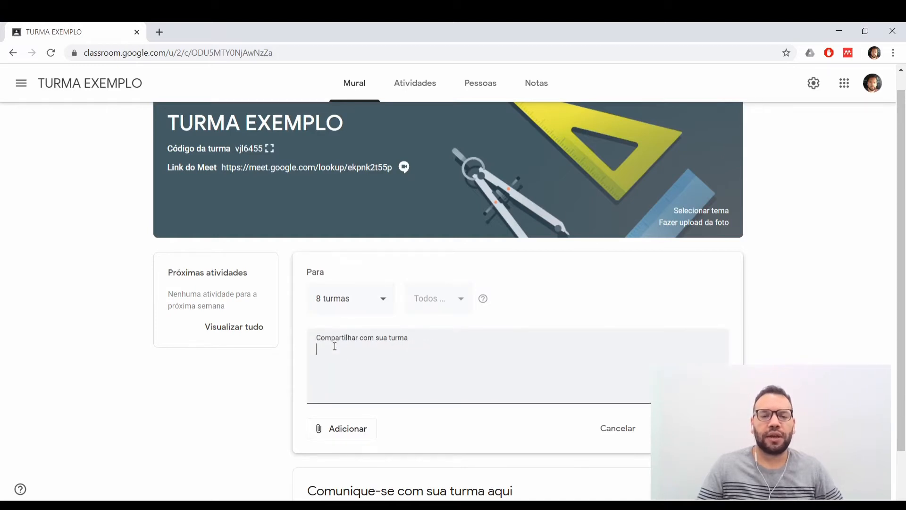
text(rE)
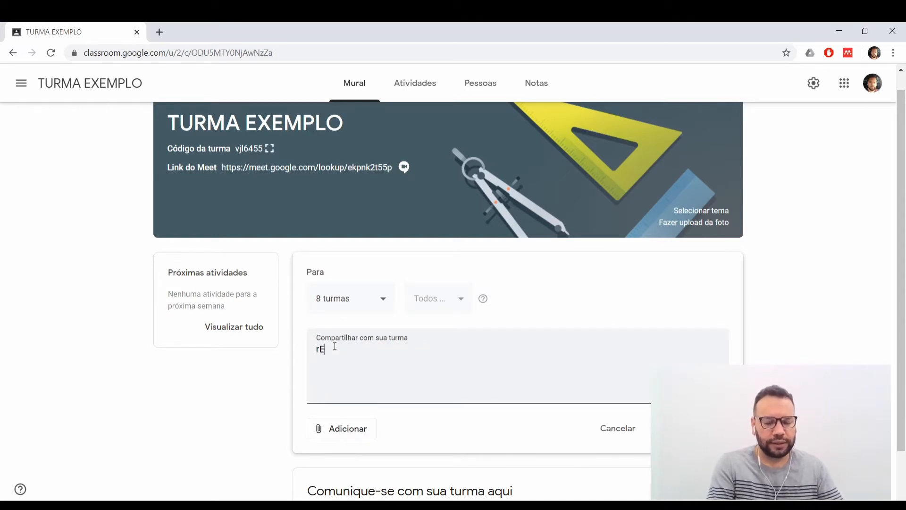
text(CA)
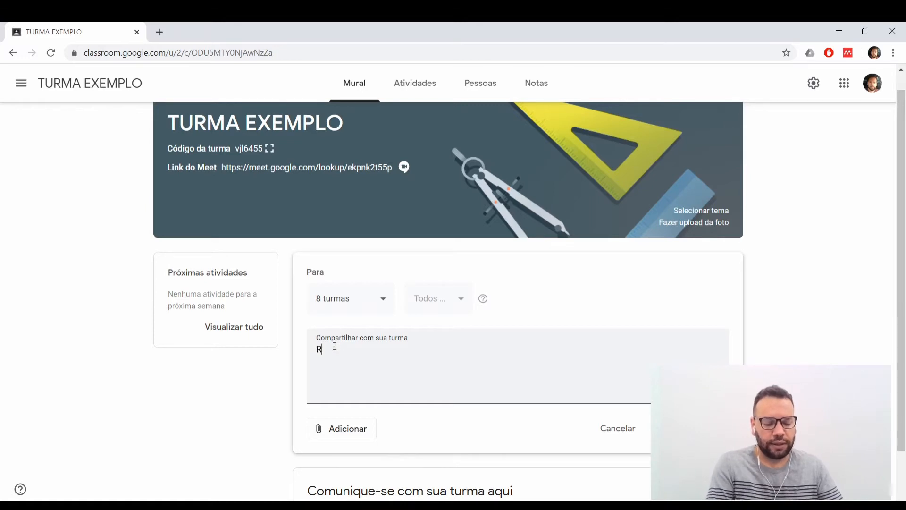
text(ecado)
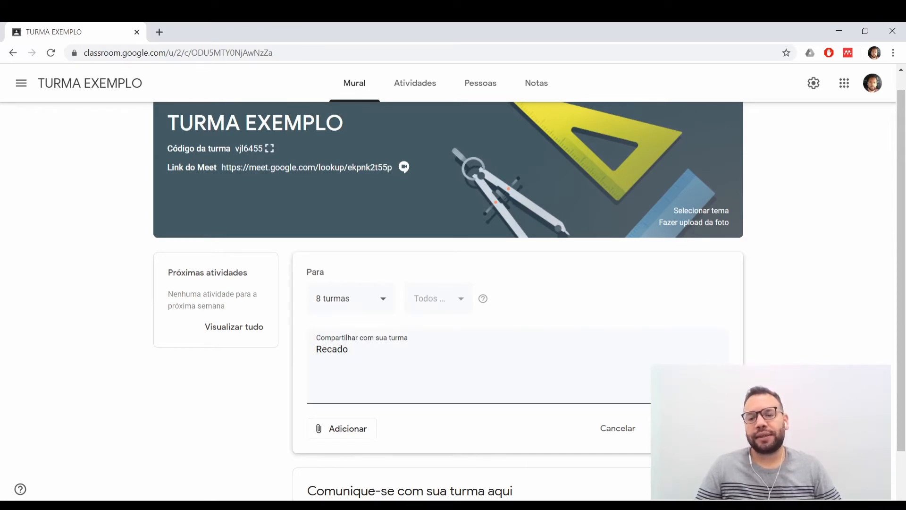
click(718, 428)
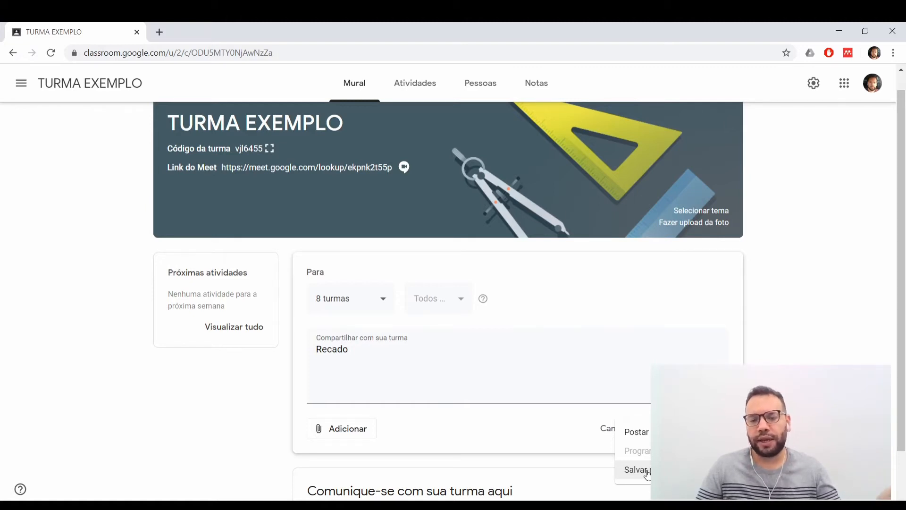
click(528, 439)
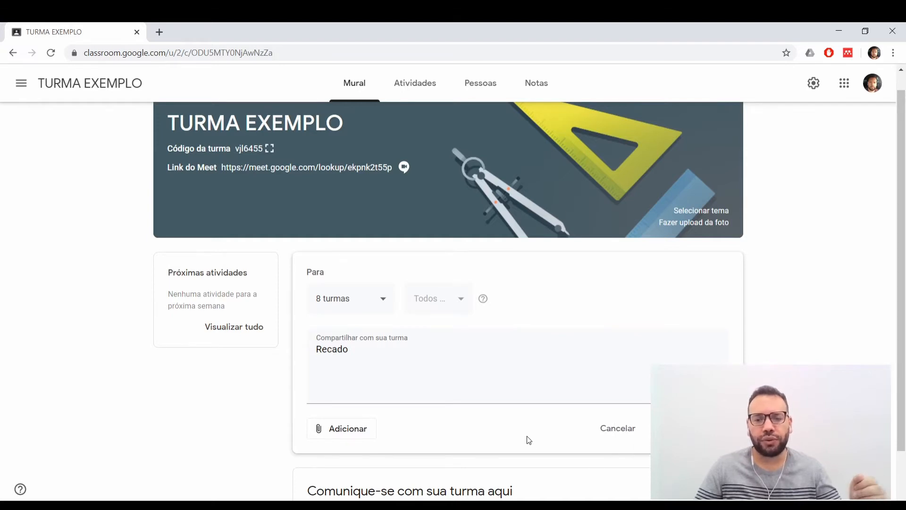
Leave the stream for the class's Atividades page, discarding the unsaved announcement.
scroll(518, 421, down, 1)
scroll(512, 415, up, 2)
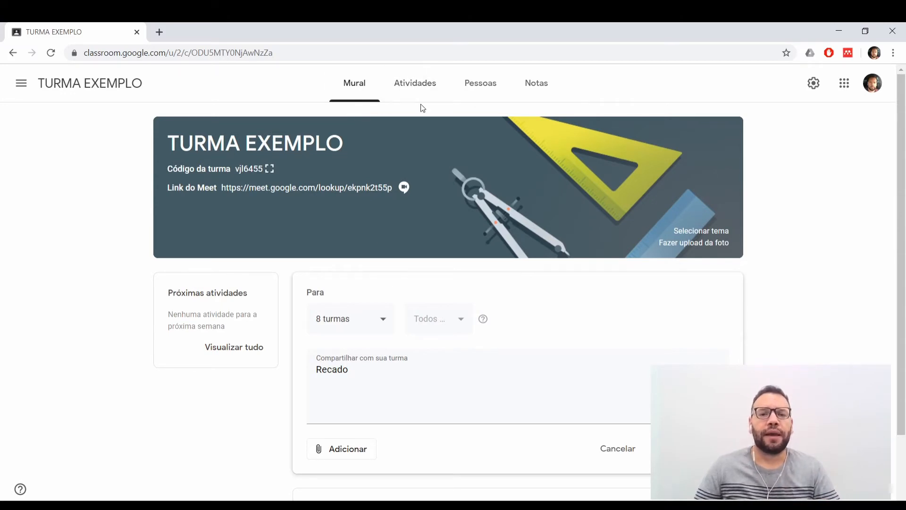
click(412, 86)
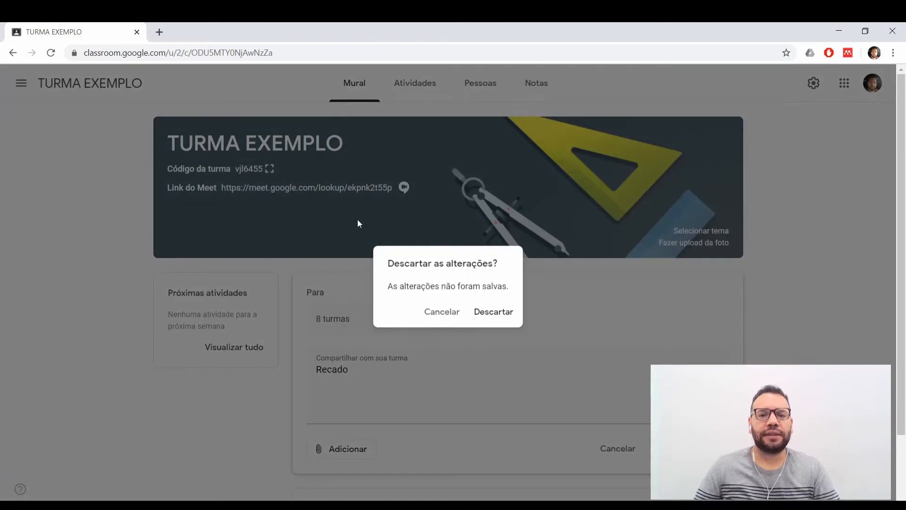
click(483, 316)
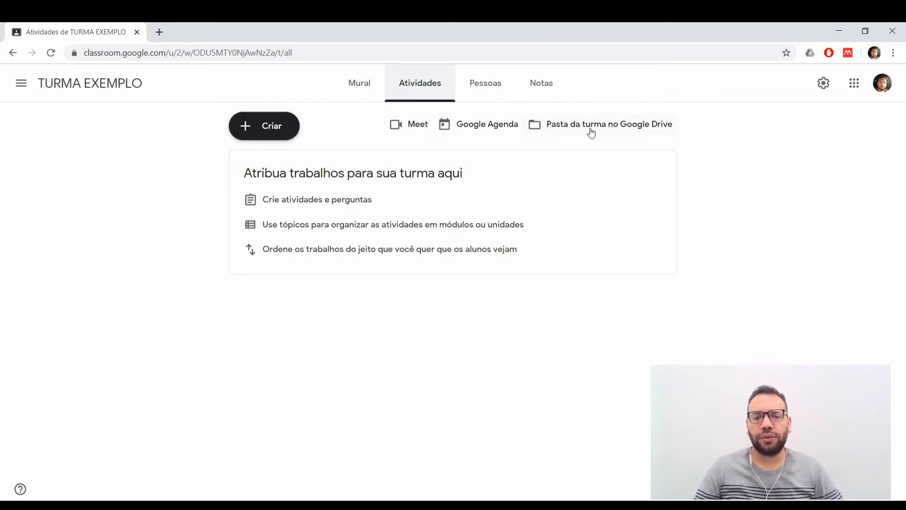
View the class's Meet room without joining the call, and close it again.
click(410, 126)
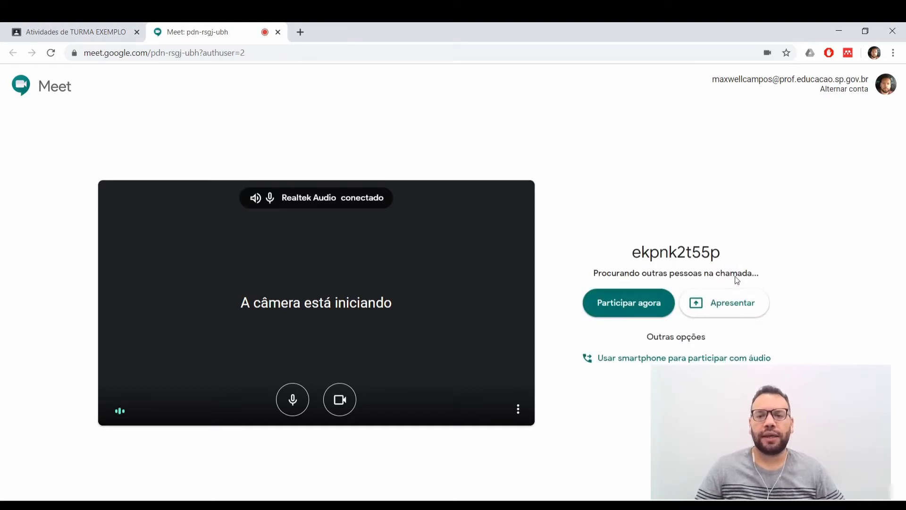
click(277, 32)
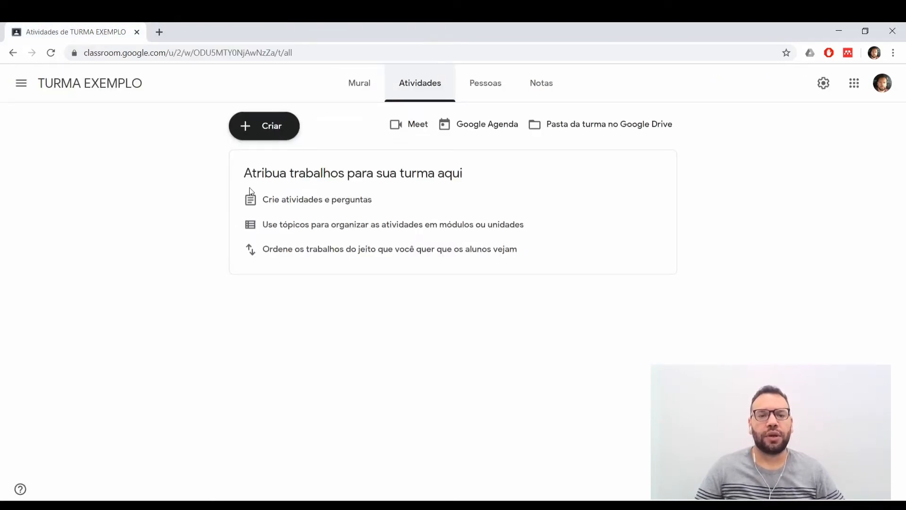
Open the class's Google Agenda, start an event assigned to the TURMA EXEMPLO calendar, and discard it unsaved.
click(492, 126)
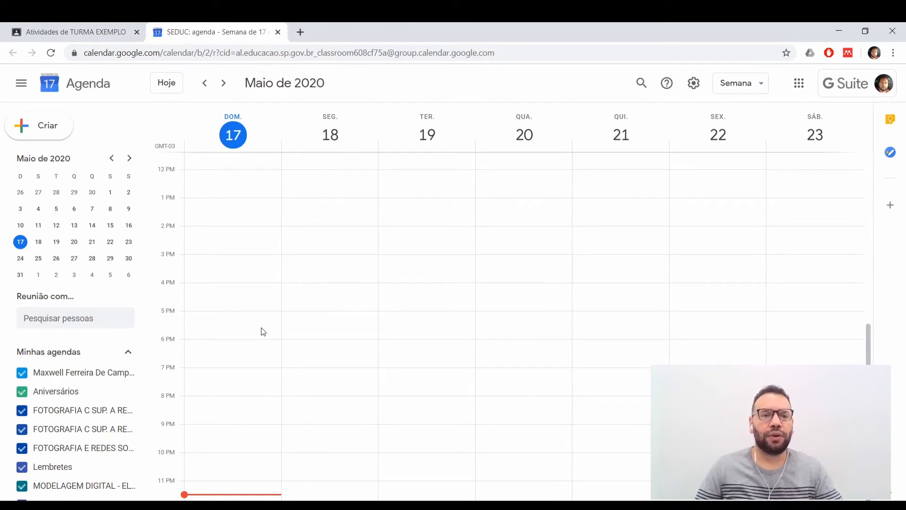
click(38, 134)
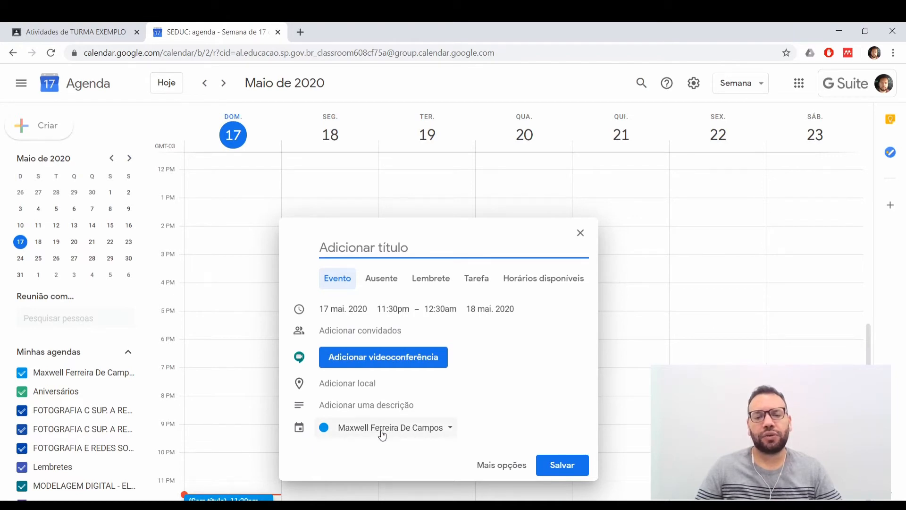
click(409, 430)
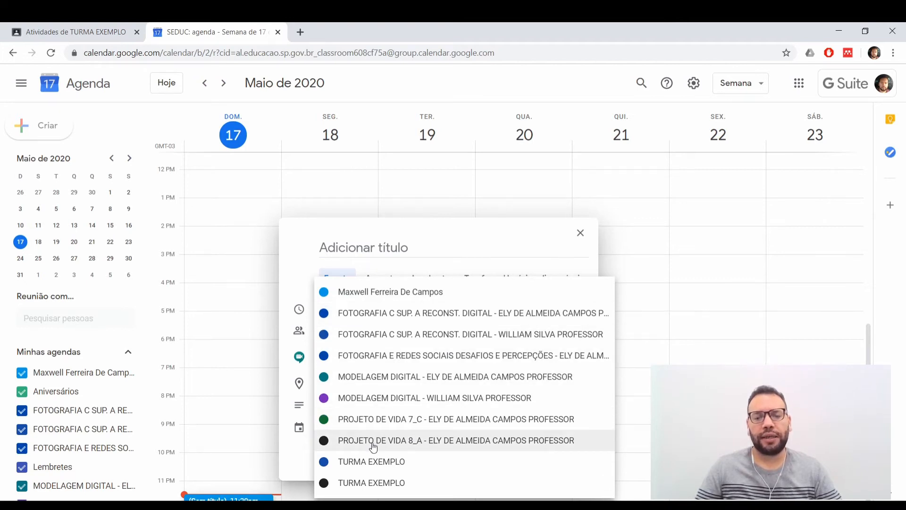
click(369, 464)
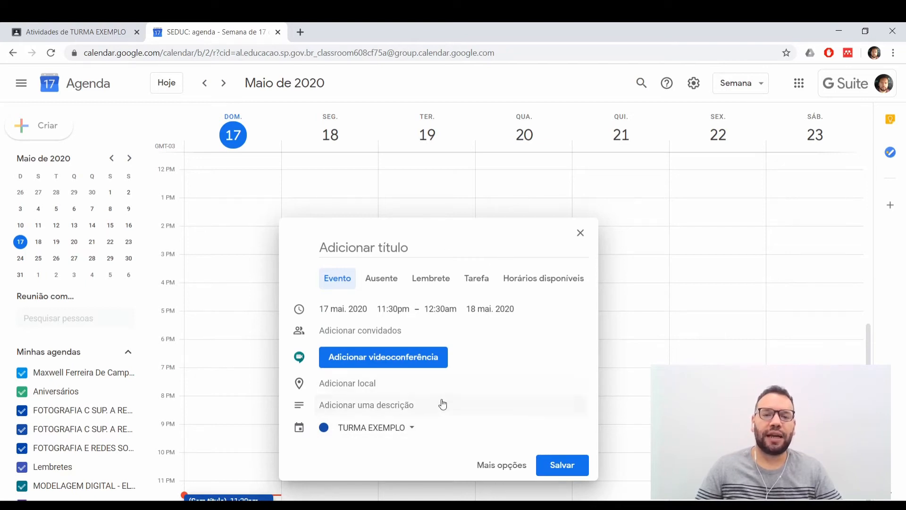
click(581, 234)
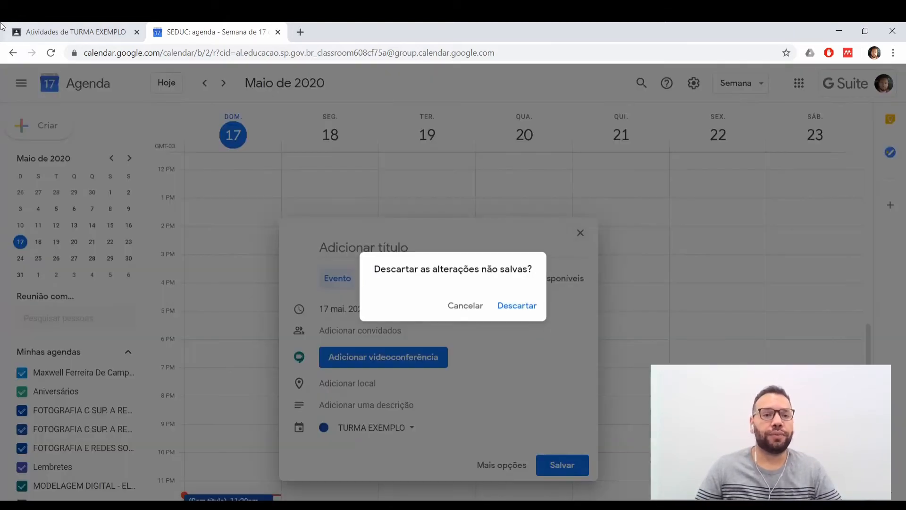
click(521, 309)
Switch back to Classroom, view the class's Google Drive folder, and return to the Atividades page.
click(47, 38)
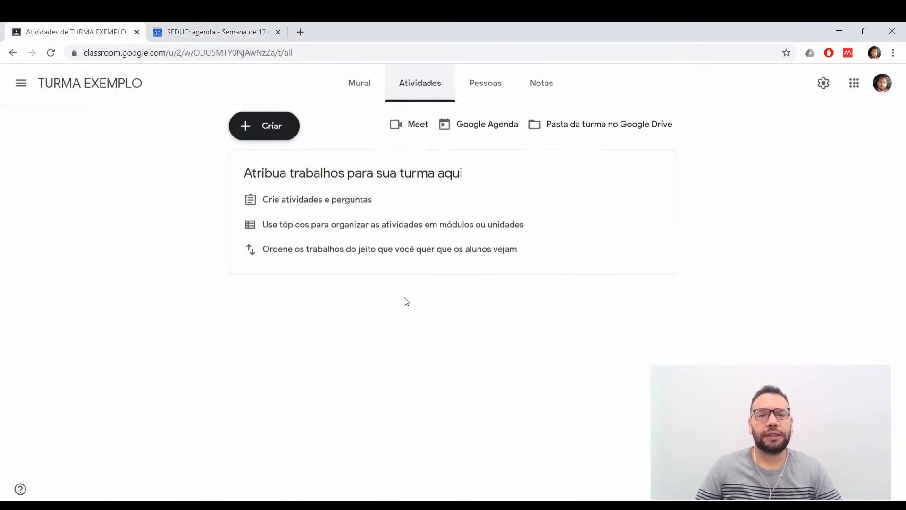
click(596, 124)
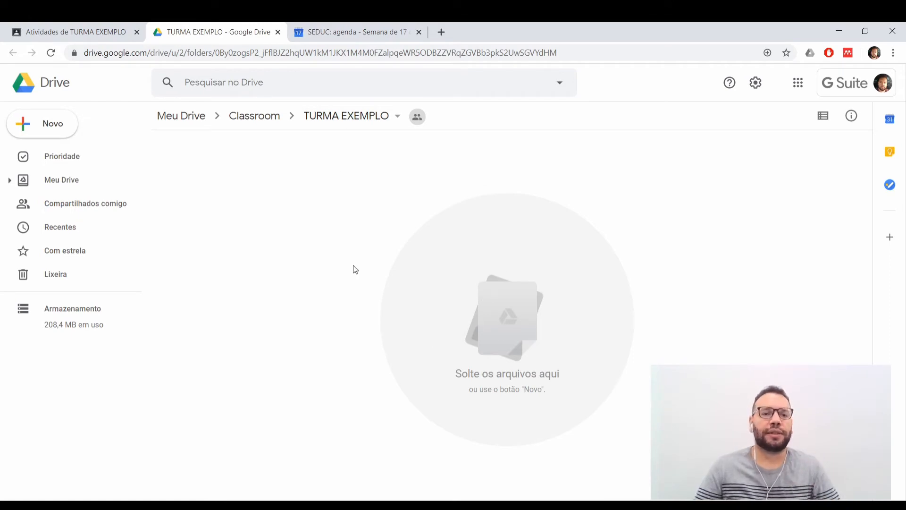
click(82, 35)
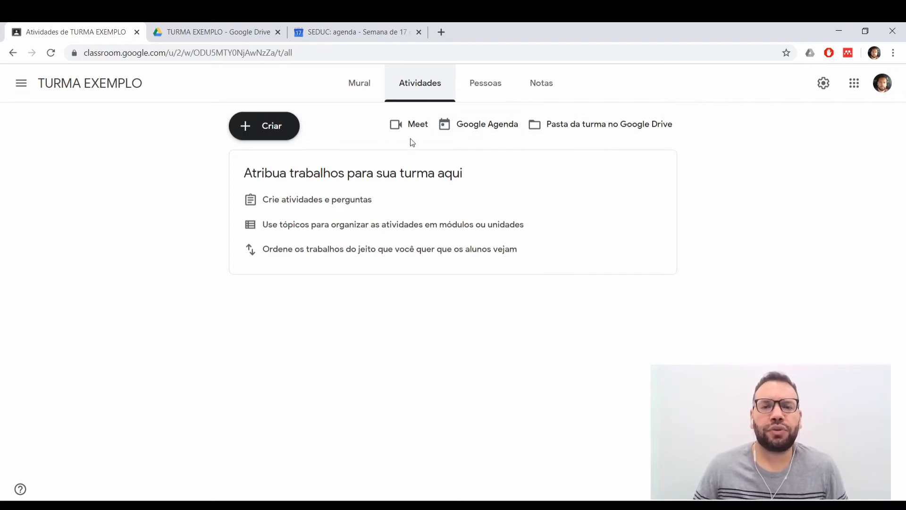
Create a topic named "Material de Consulta" for the class's assignments.
click(264, 130)
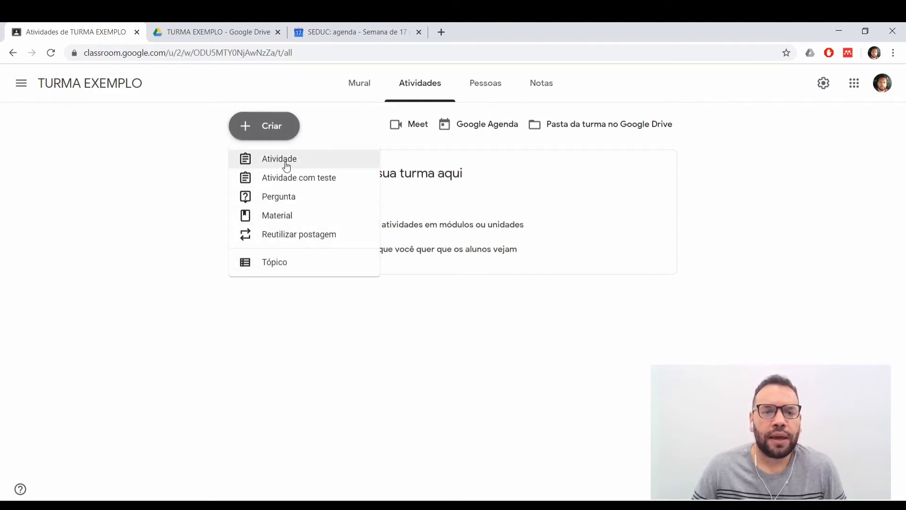
click(295, 267)
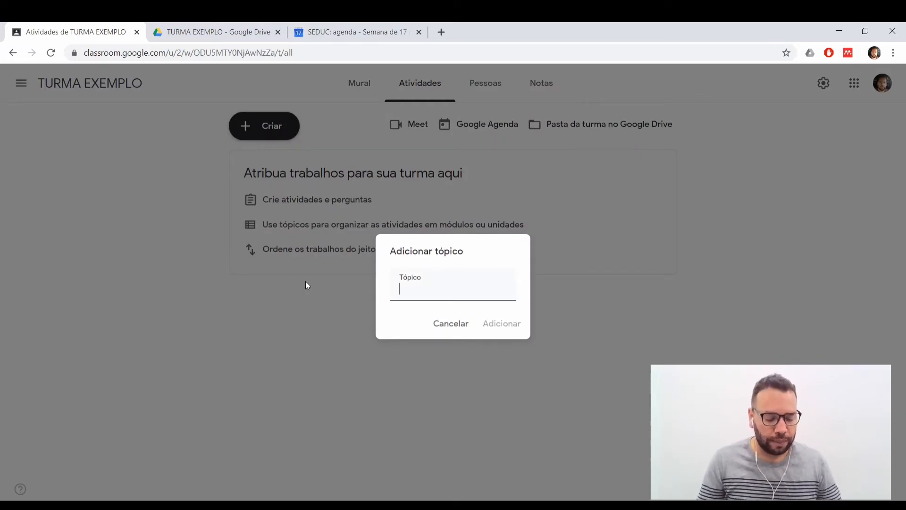
text(Matr)
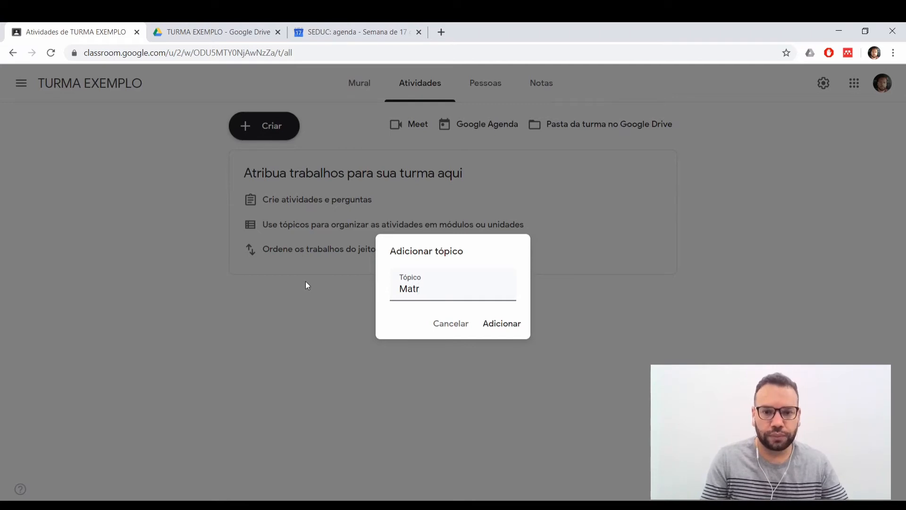
key(BackSpace)
text(erial de )
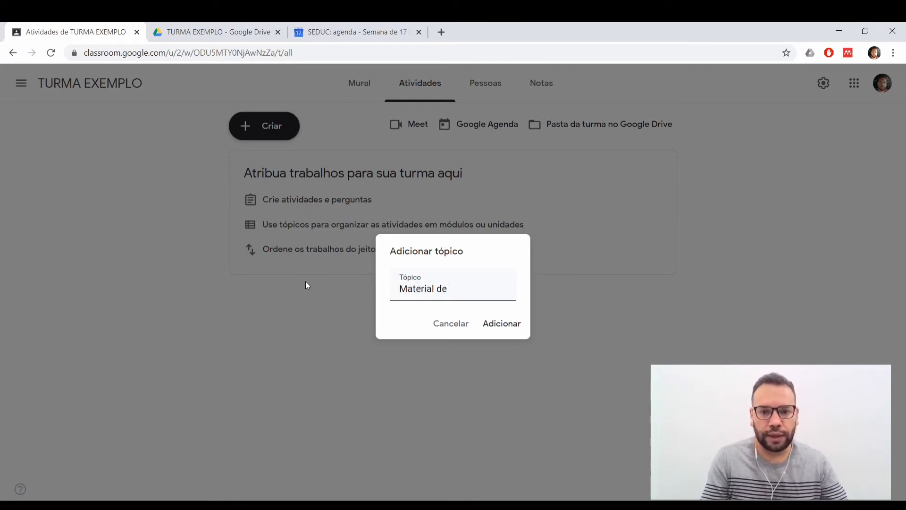
text(Consulta)
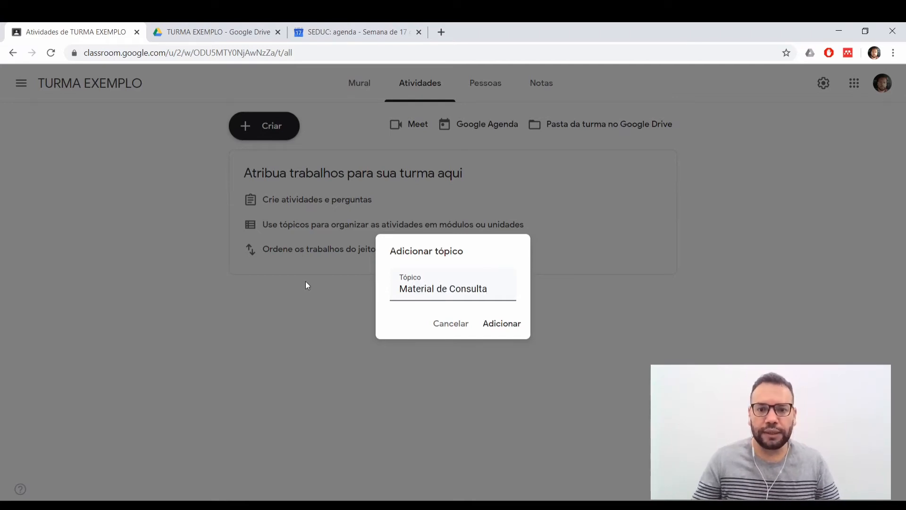
click(488, 324)
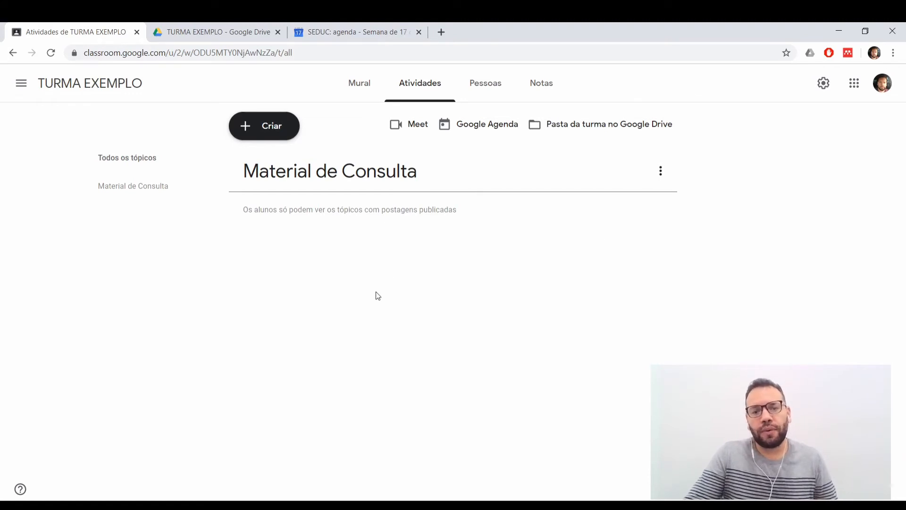
Create a second topic named "Avaliações Continuadas" for the class's assignments.
click(270, 126)
click(276, 268)
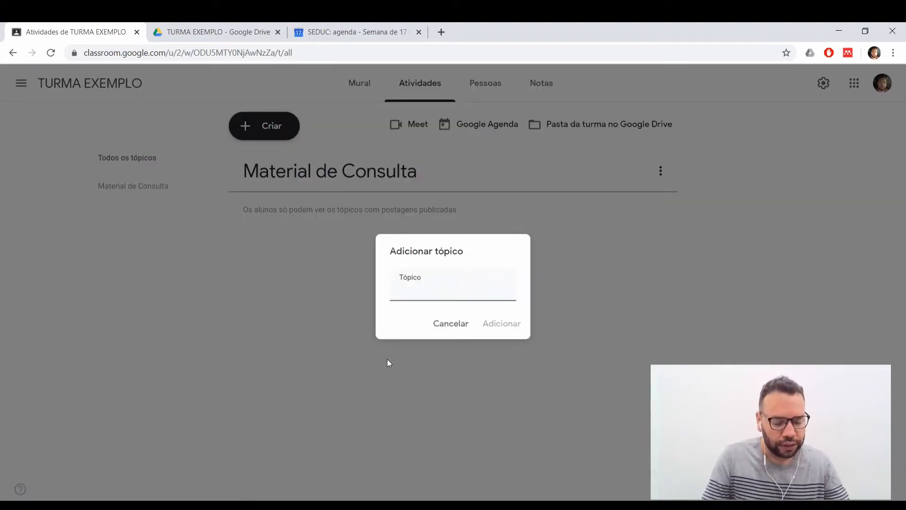
text(Ava)
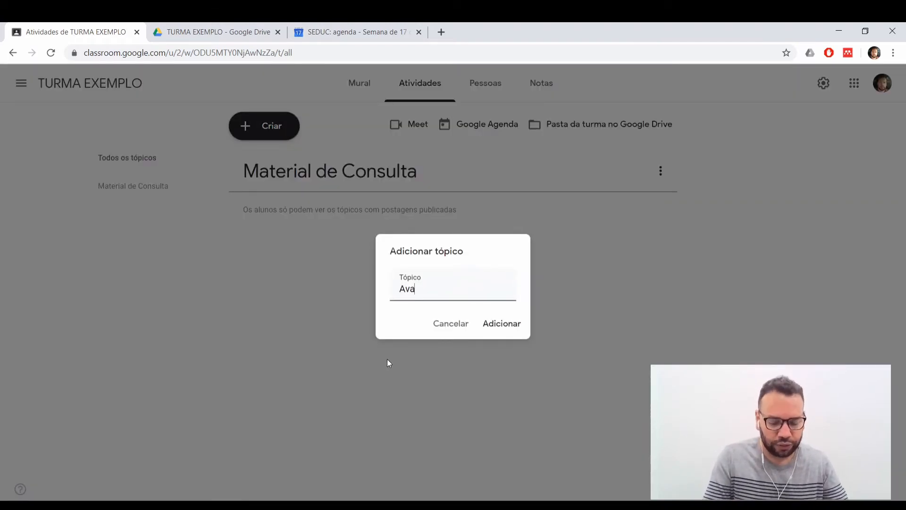
text(liaçõe)
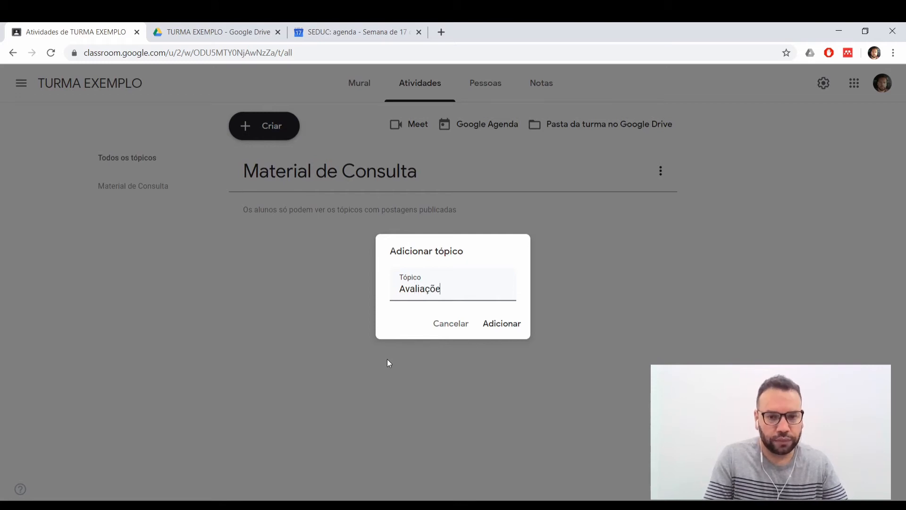
text(s Contin)
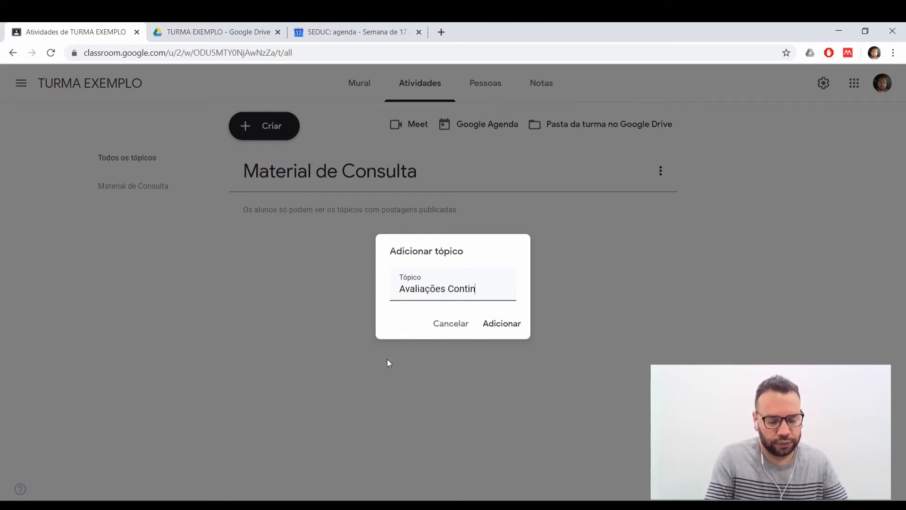
text(ua)
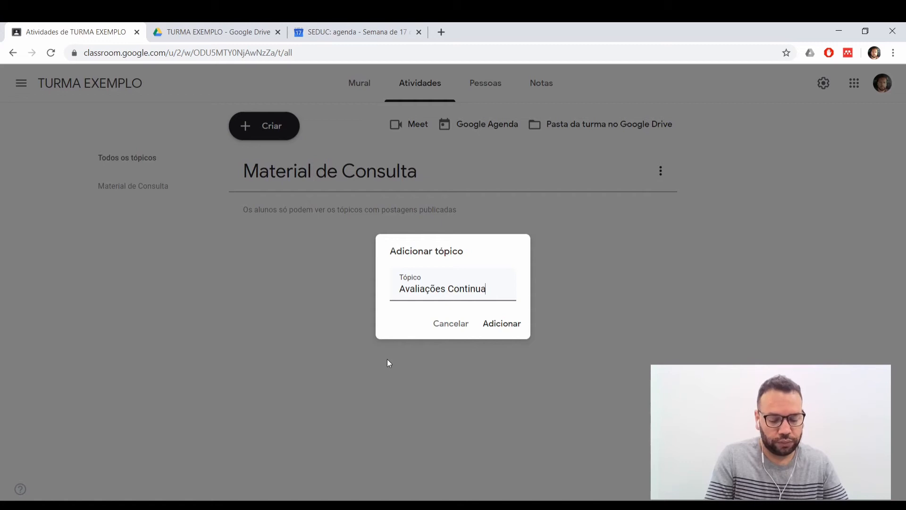
text(das)
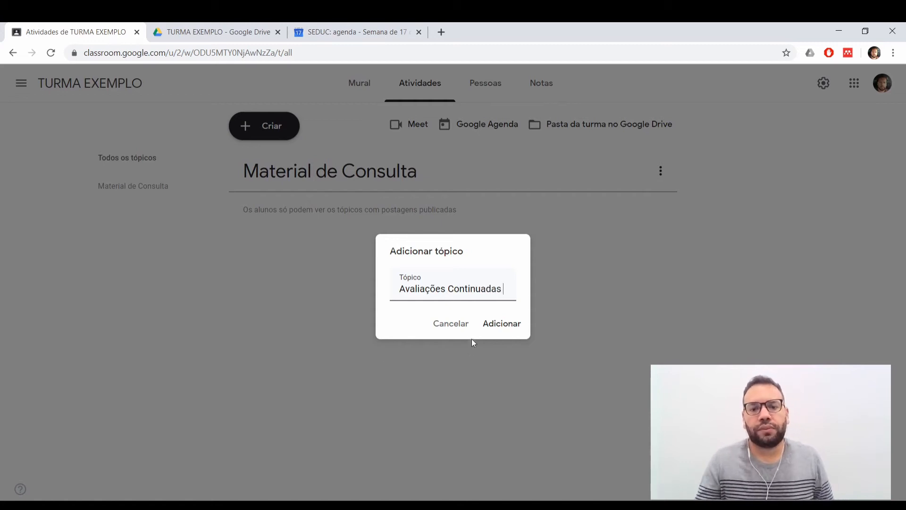
click(491, 323)
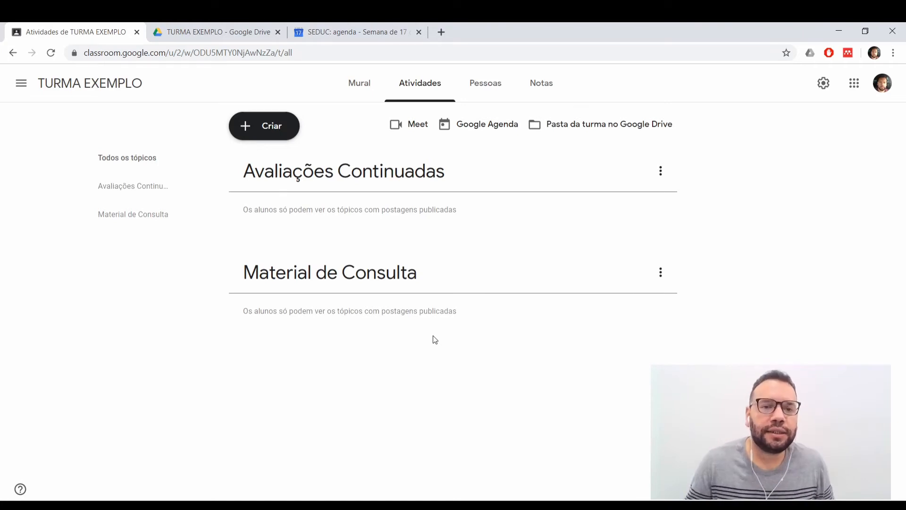
Start a new Material post titled "Artigo Fotografia" with the description "Orientações, sugestão".
click(261, 134)
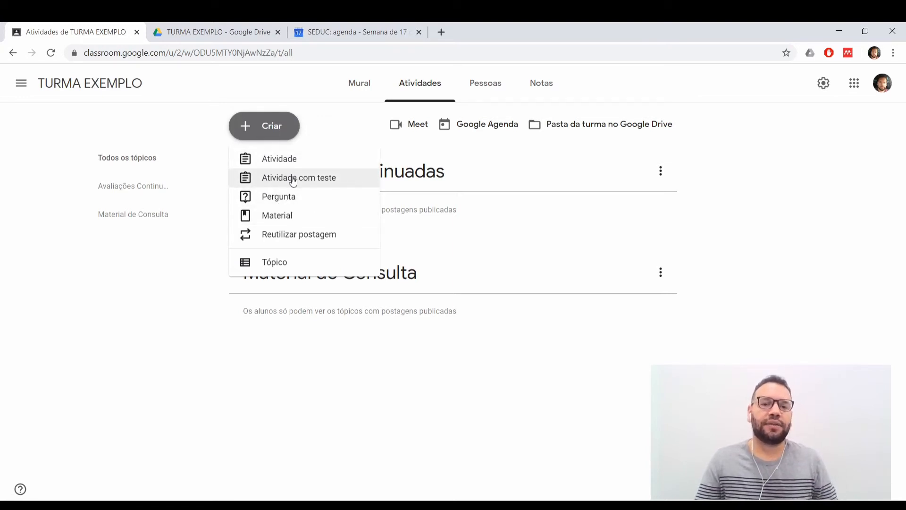
click(282, 216)
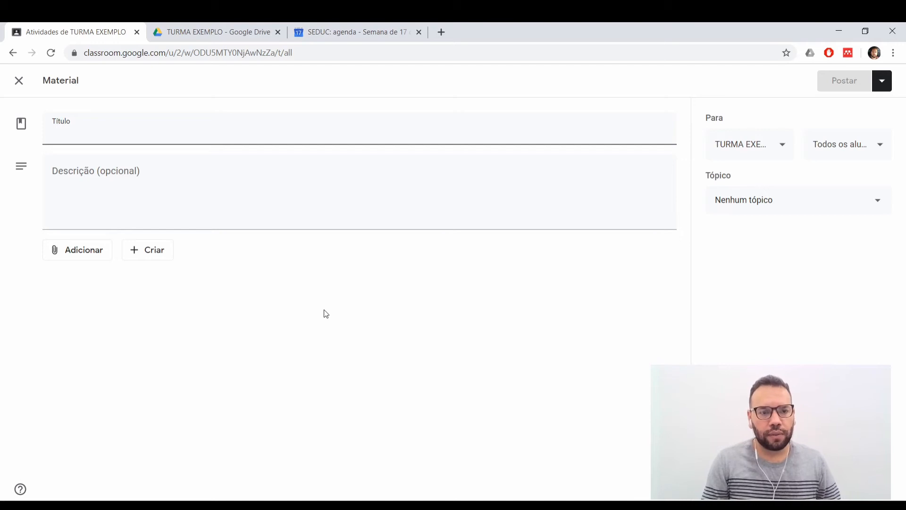
text(Artigo )
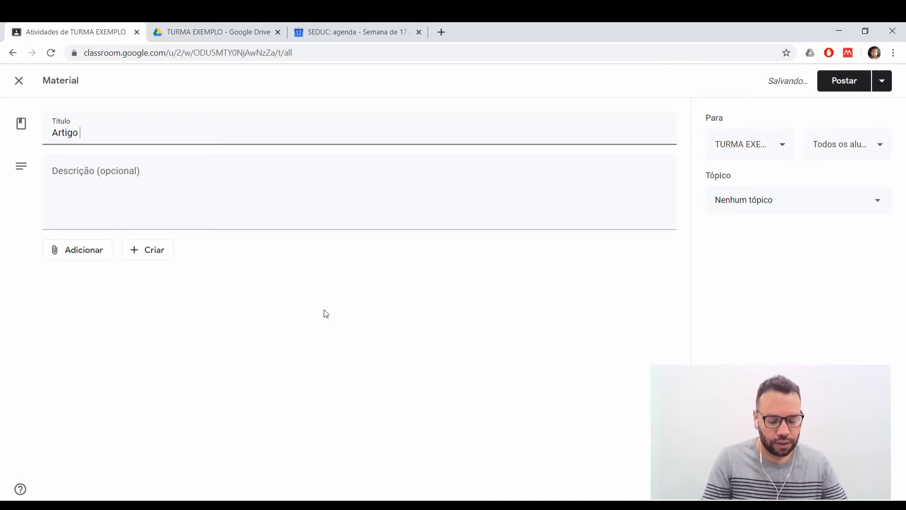
text(Fo)
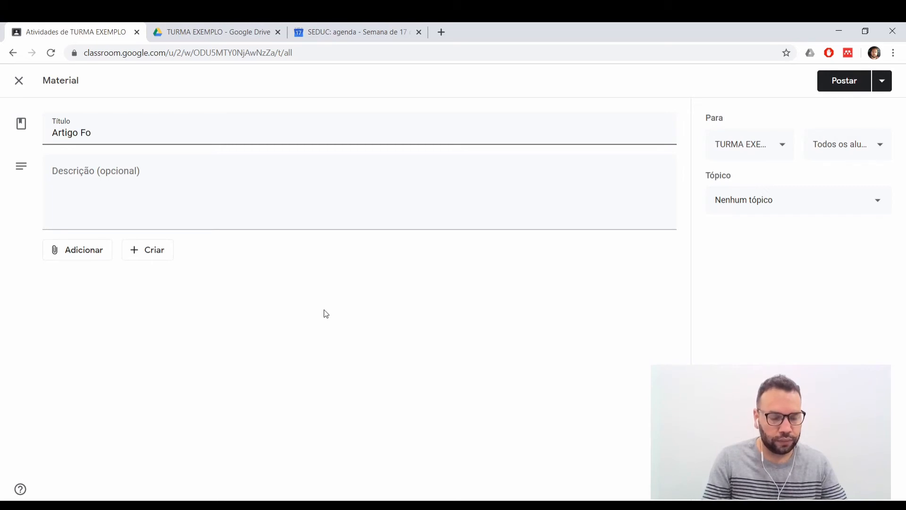
text(tografia)
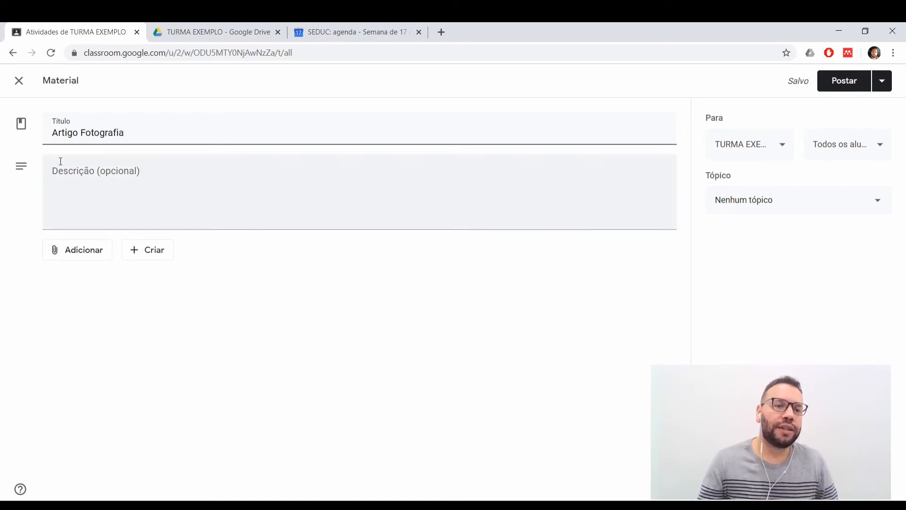
click(72, 171)
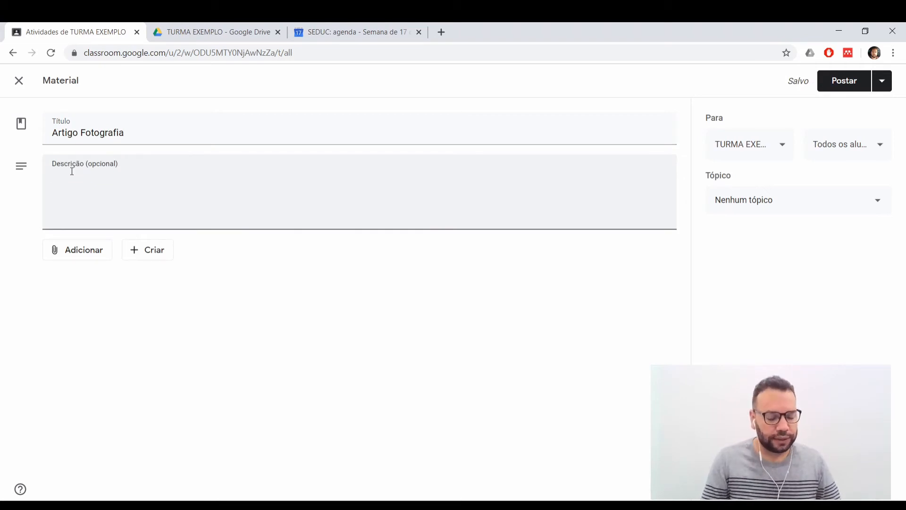
text(Orienta)
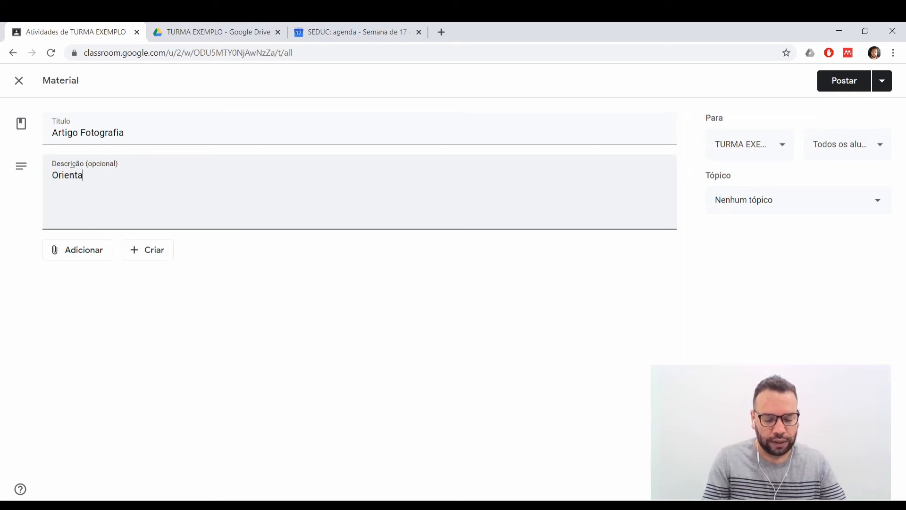
text(ções )
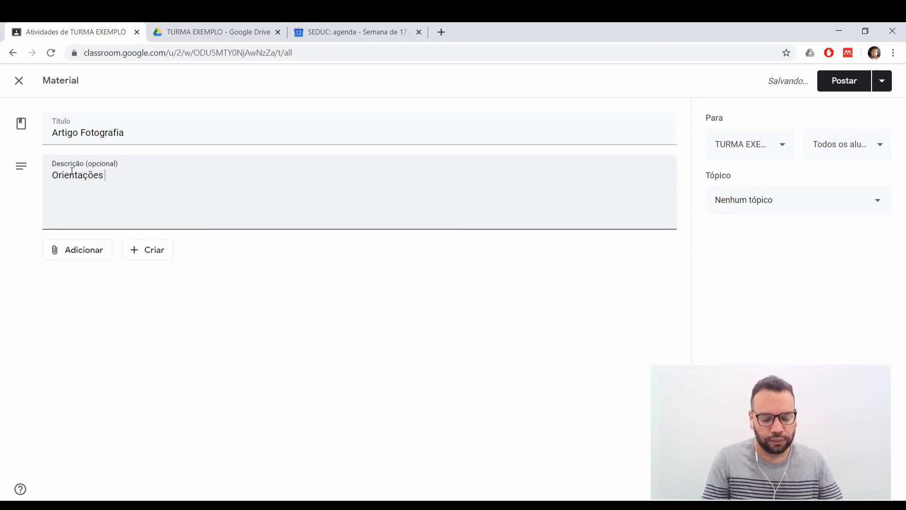
text(, sugestão)
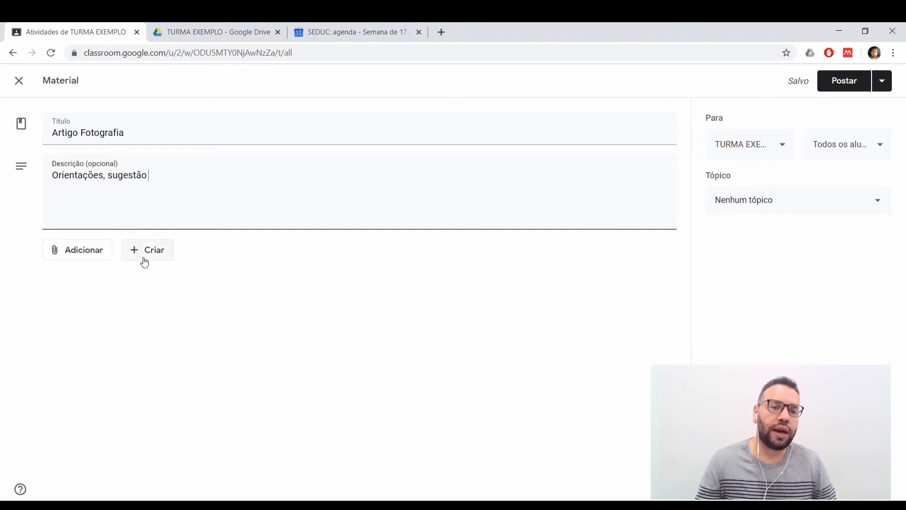
Upload the file Atividade-A2.pdf from the device and attach it to the material.
click(85, 252)
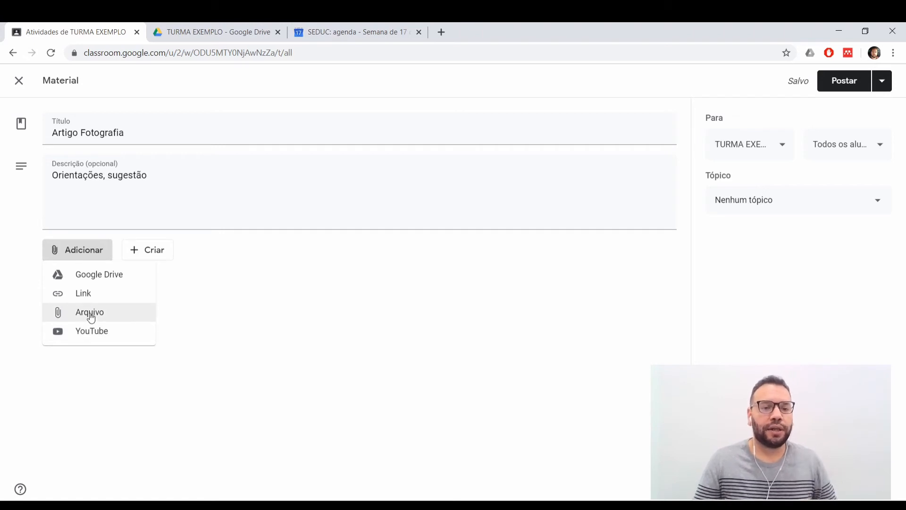
click(90, 313)
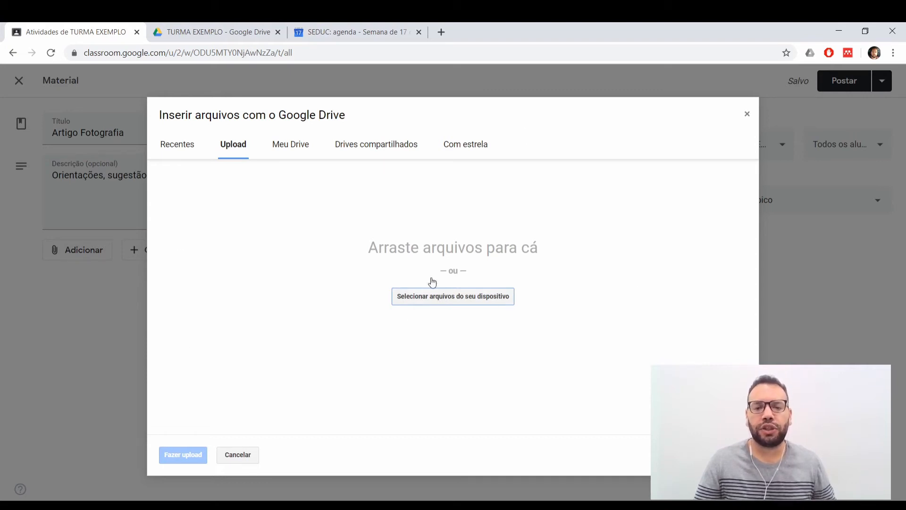
click(437, 306)
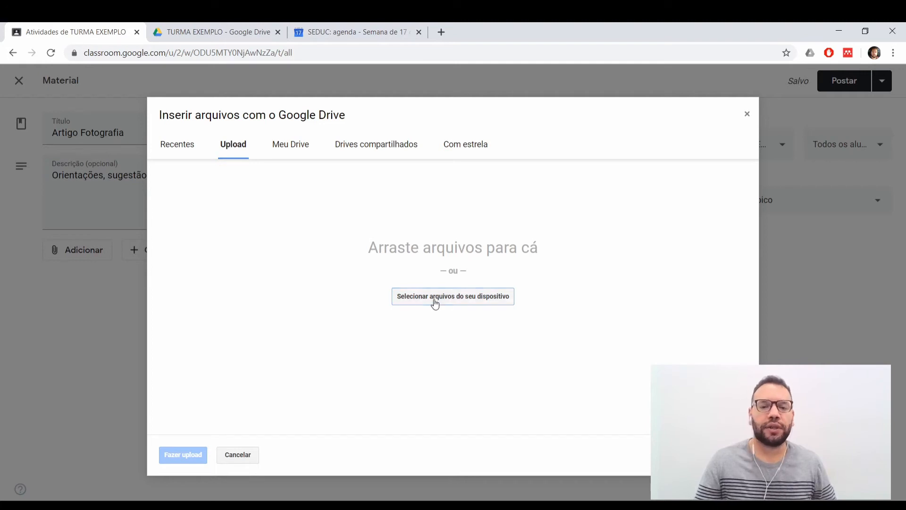
double_click(142, 171)
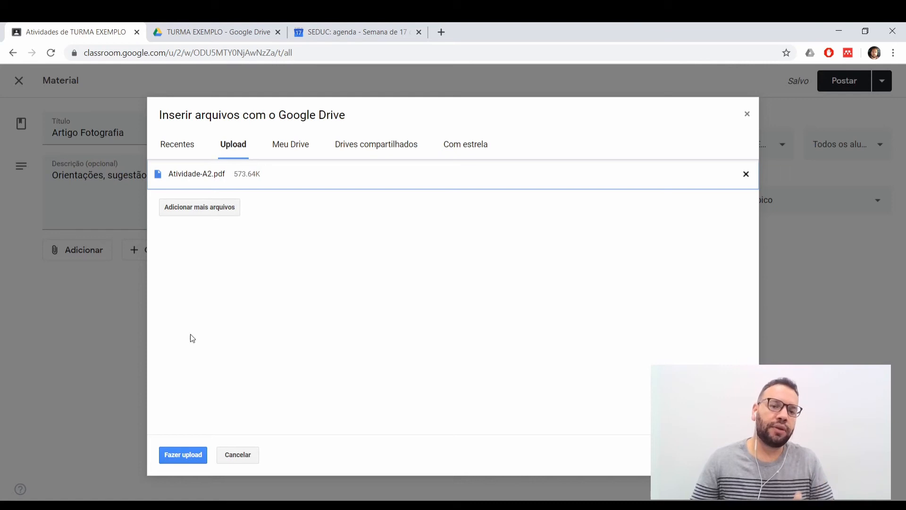
click(179, 455)
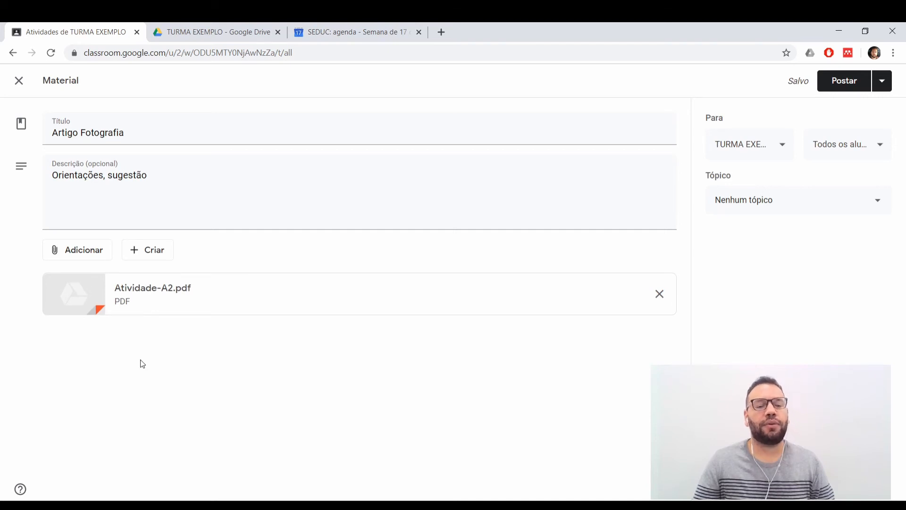
Create a new Google Forms attachment for the material and title the form "Opinião".
click(154, 249)
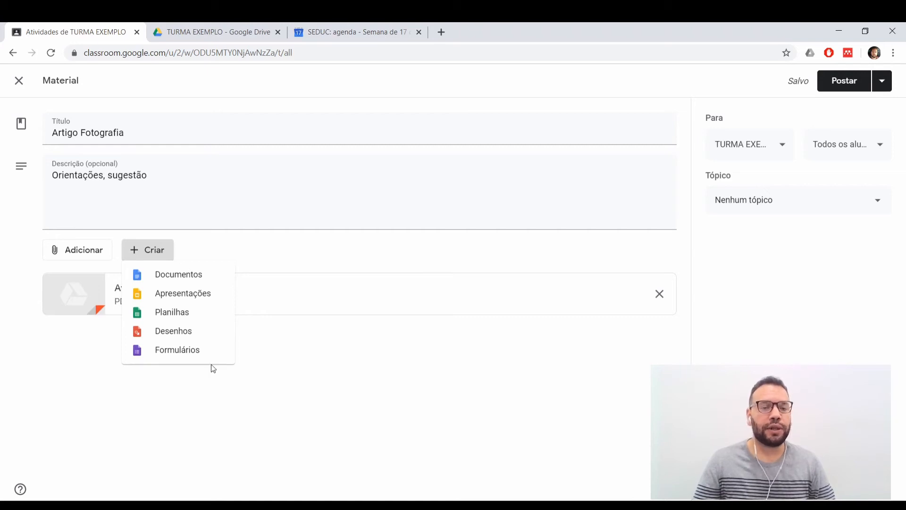
click(181, 350)
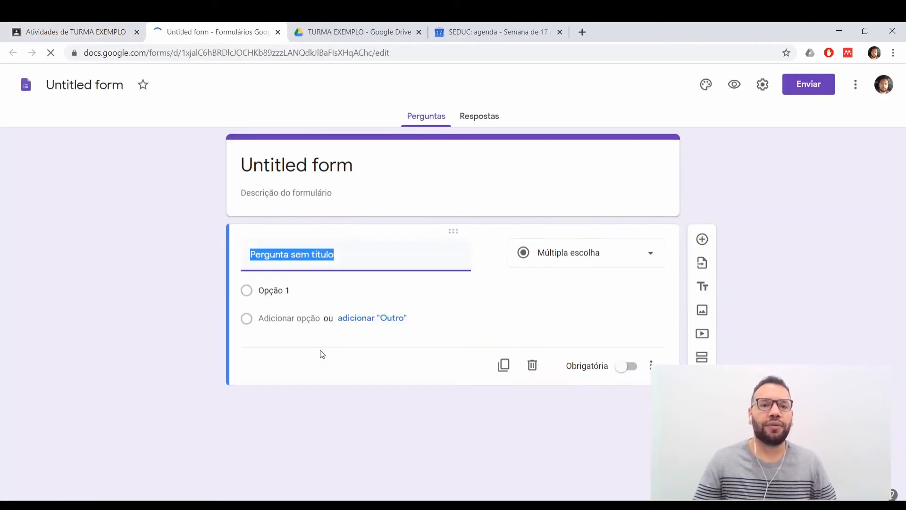
click(324, 167)
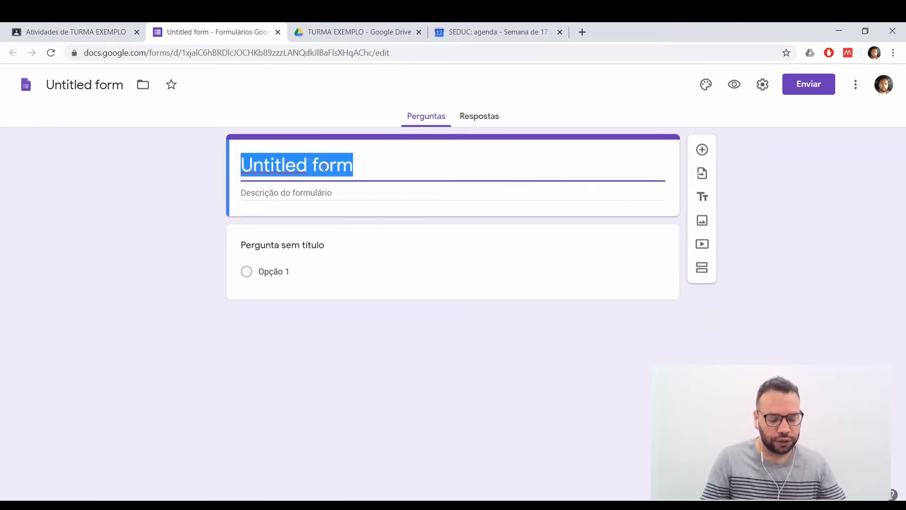
text(Opini)
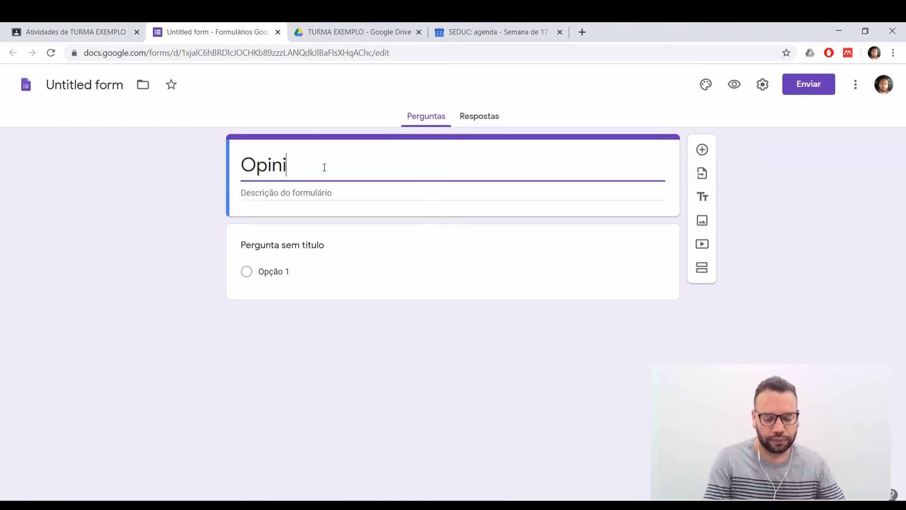
text(ão)
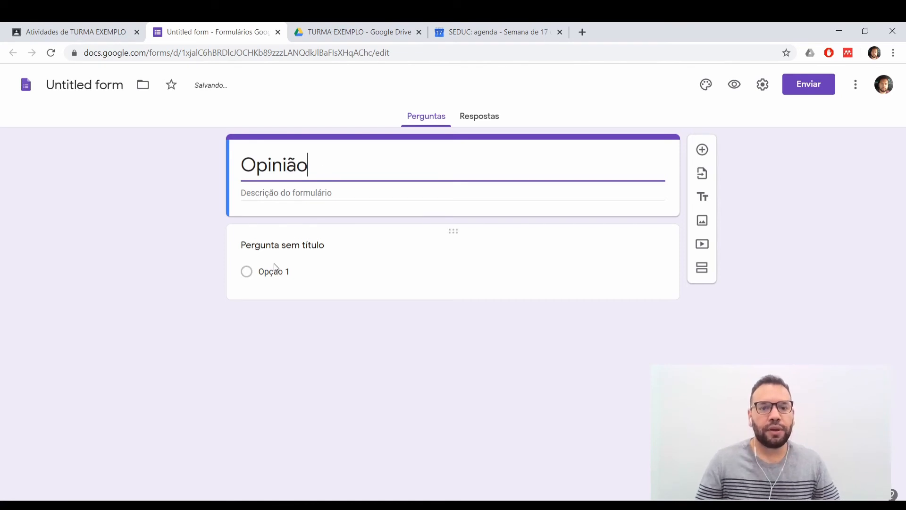
Word the form's first question as "O que vocês acharam desta leitura?".
click(275, 243)
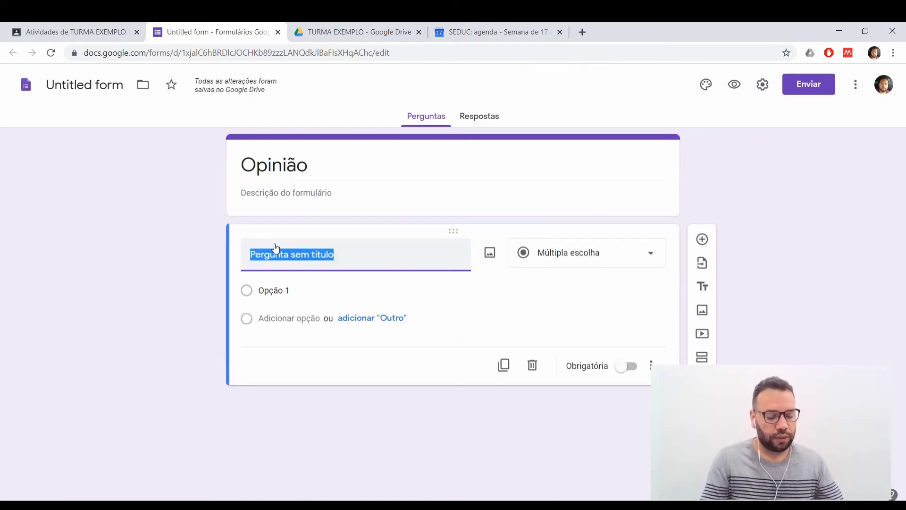
text(O que vocês )
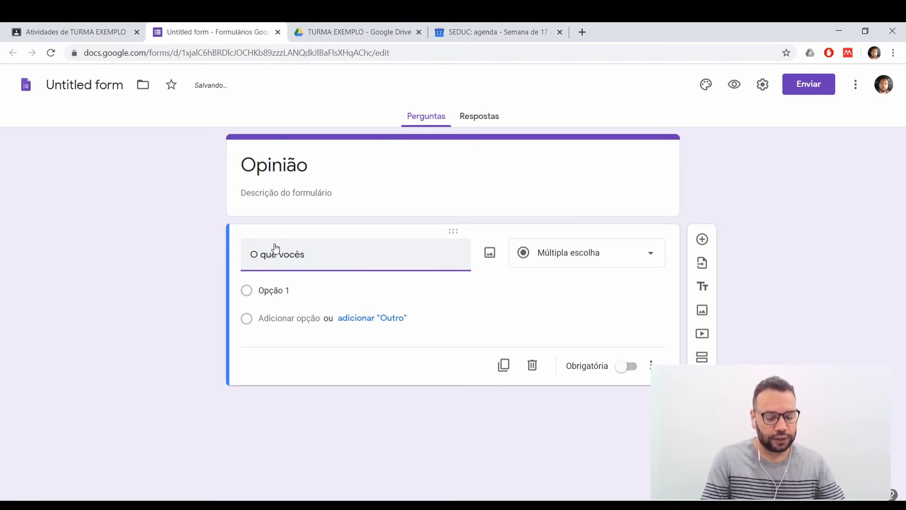
text(achamra)
key(BackSpace)
key(BackSpace)
key(BackSpace)
key(BackSpace)
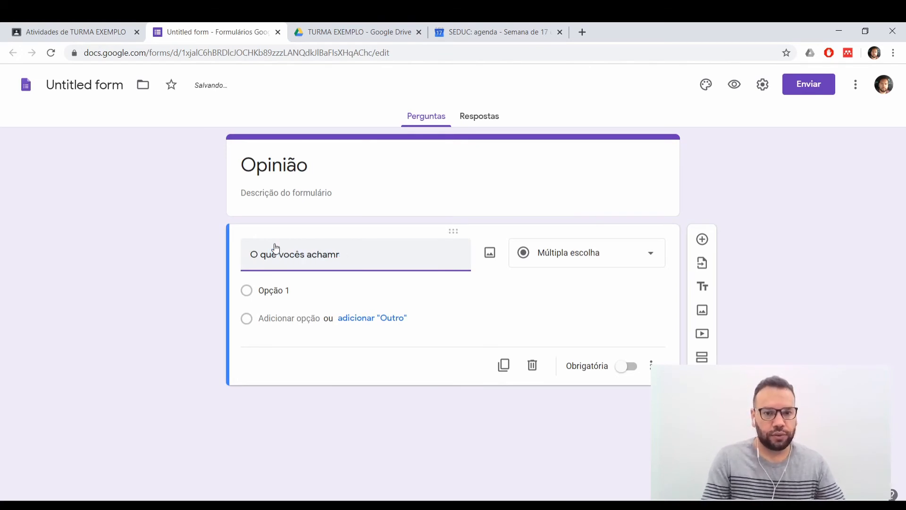
text(ram dest)
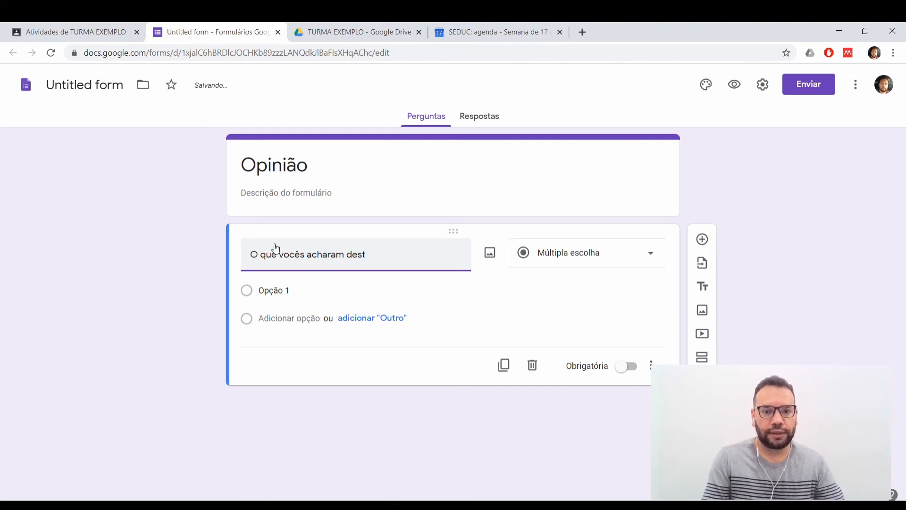
text(a leitura)
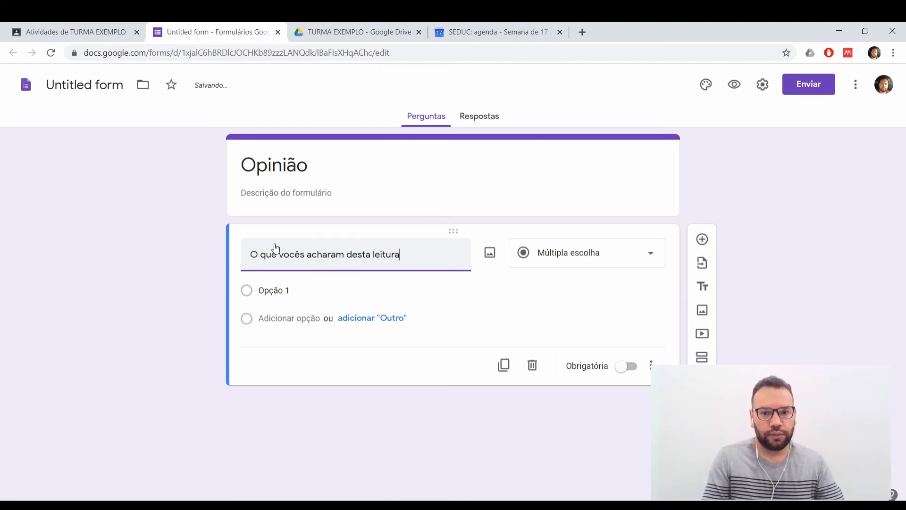
text(?)
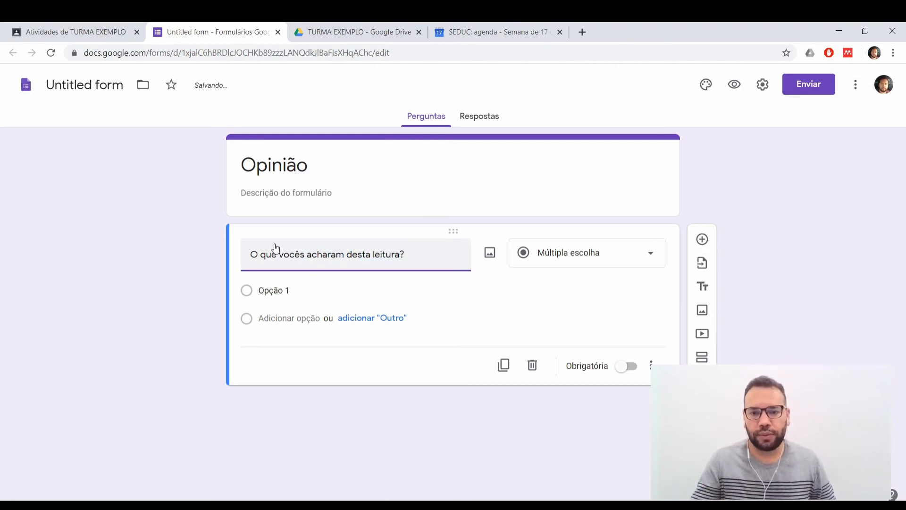
Change the reading question's answer type to Parágrafo and make it mandatory.
click(623, 260)
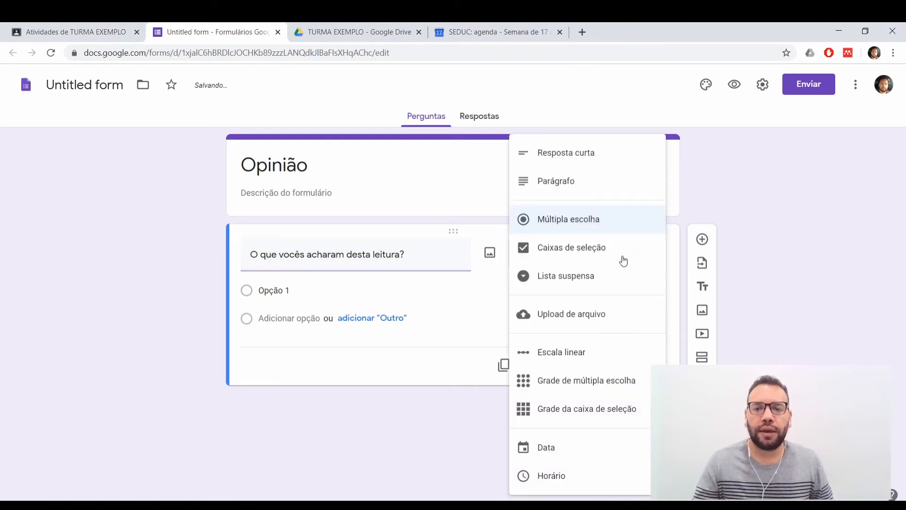
click(576, 183)
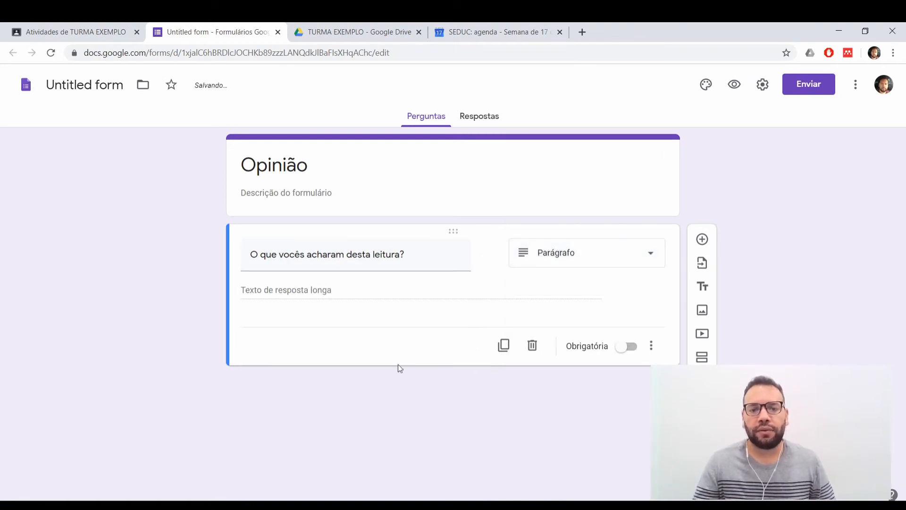
click(631, 347)
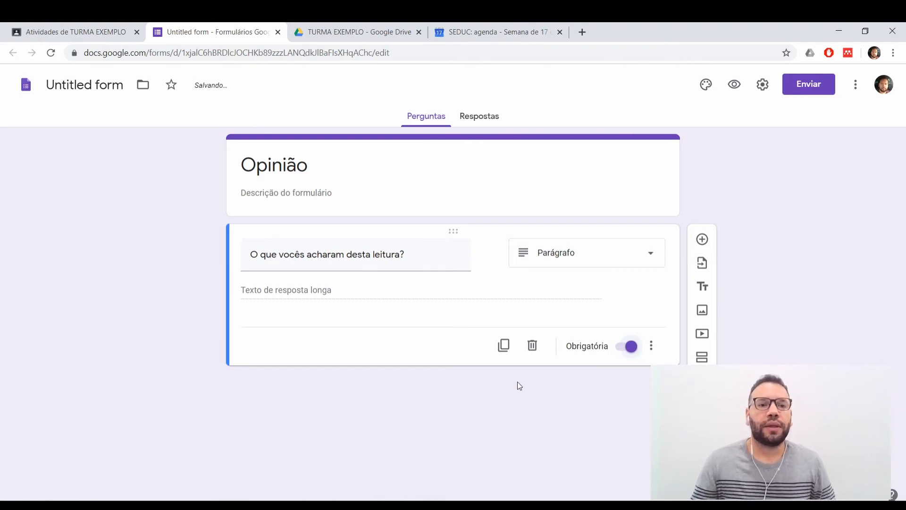
Close the opinion form, keeping its file name, and return to the Artigo Fotografia material draft.
click(248, 168)
click(101, 88)
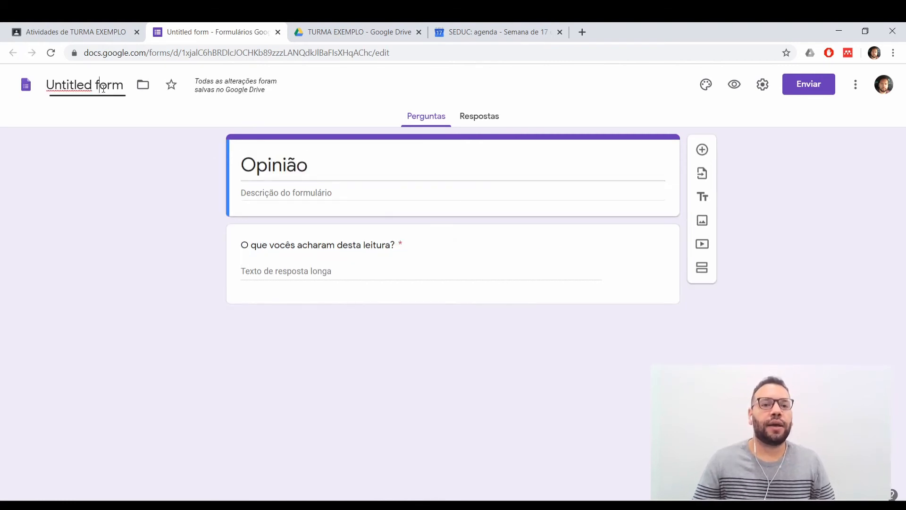
double_click(104, 88)
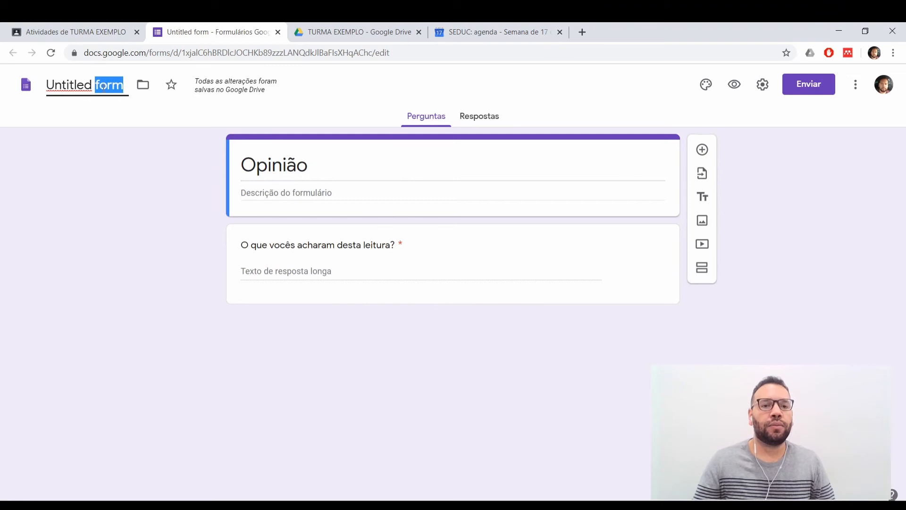
click(121, 160)
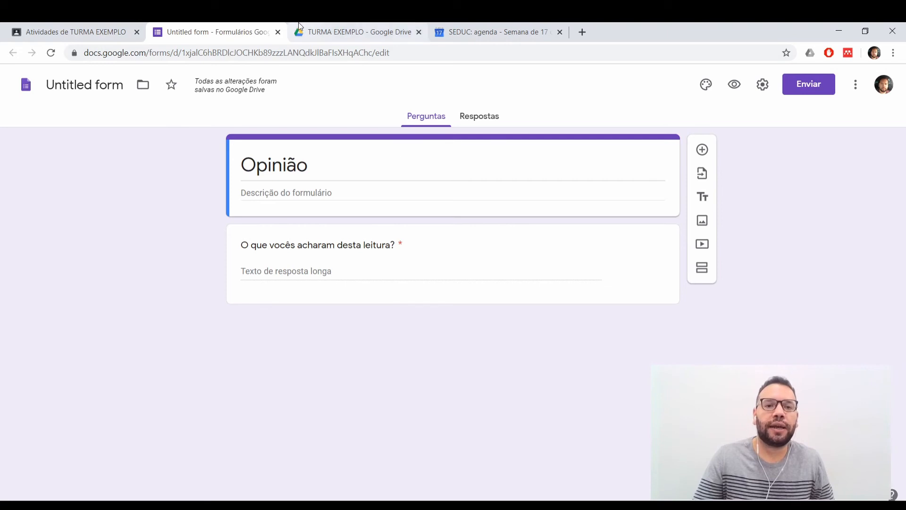
click(277, 32)
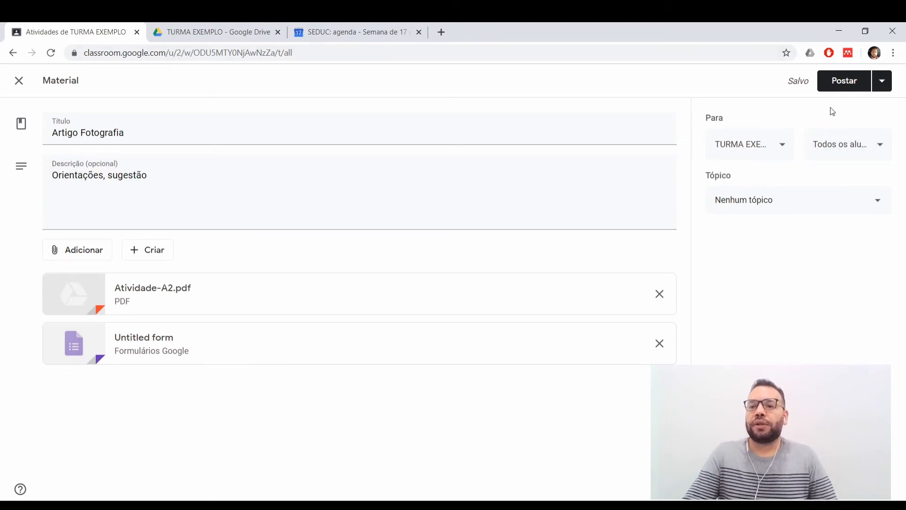
Review the classes available as recipients and file the material under the topic Material de Consulta.
click(745, 146)
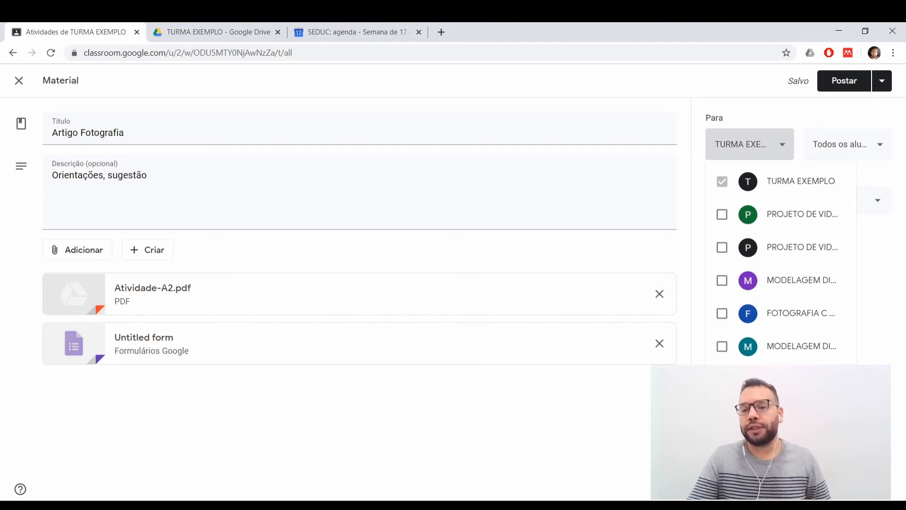
click(541, 360)
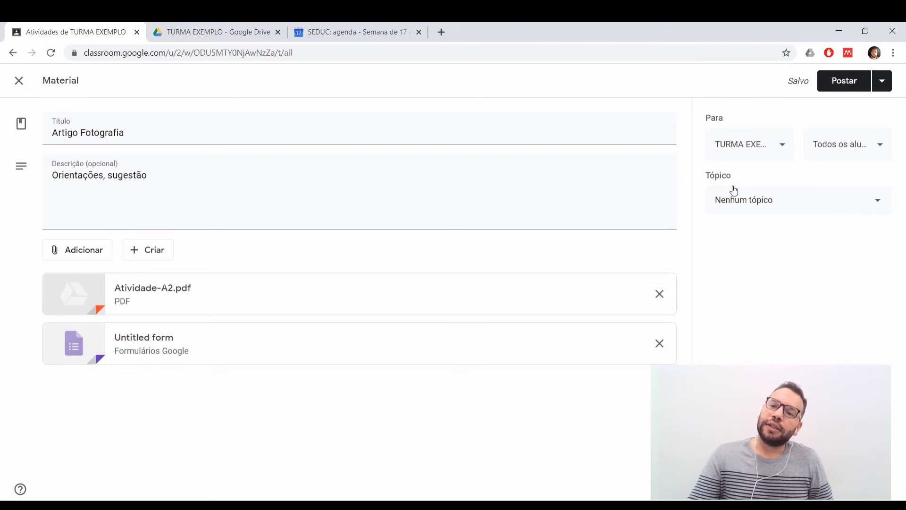
click(748, 202)
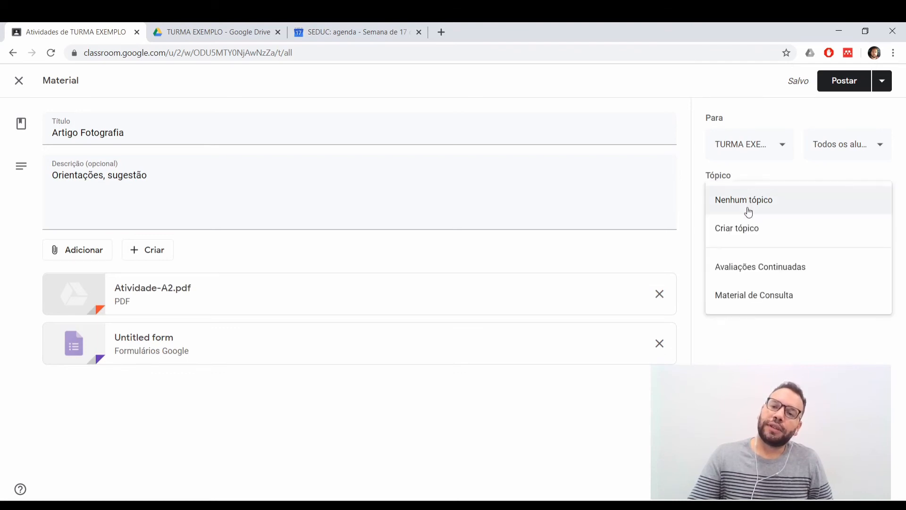
click(753, 302)
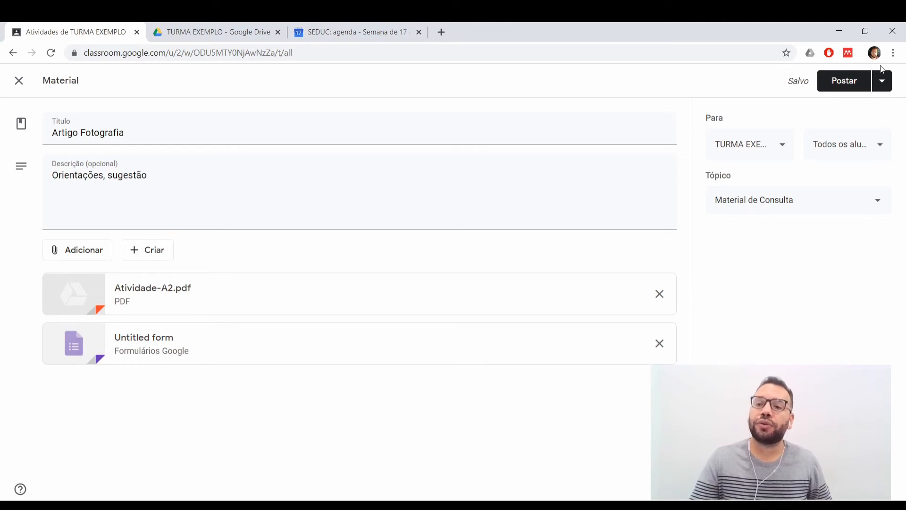
click(882, 83)
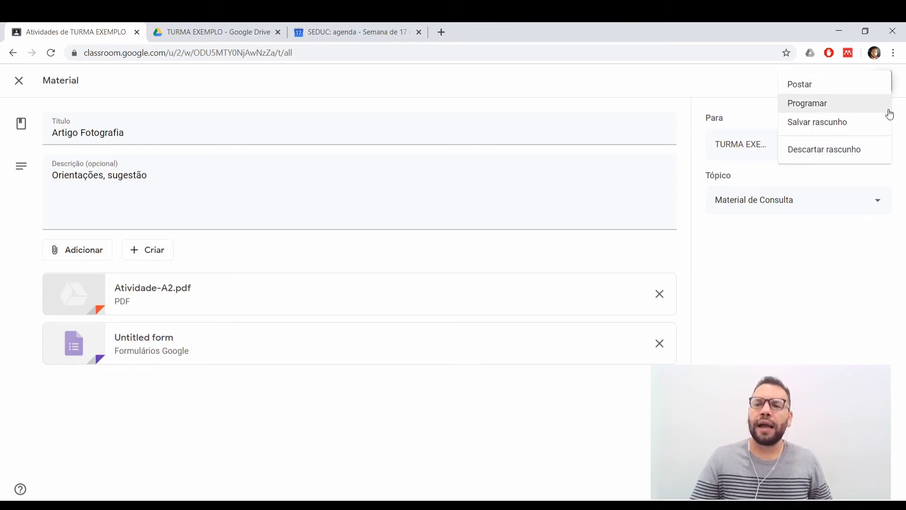
click(813, 108)
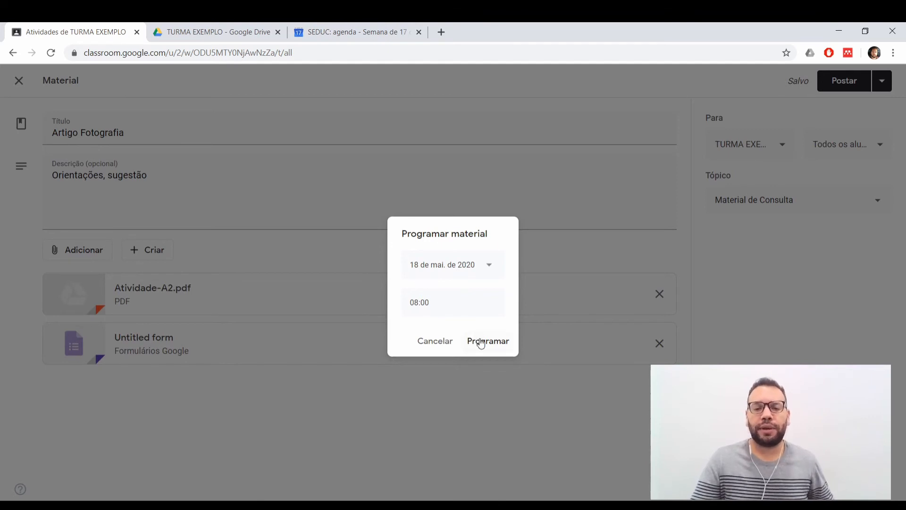
click(434, 341)
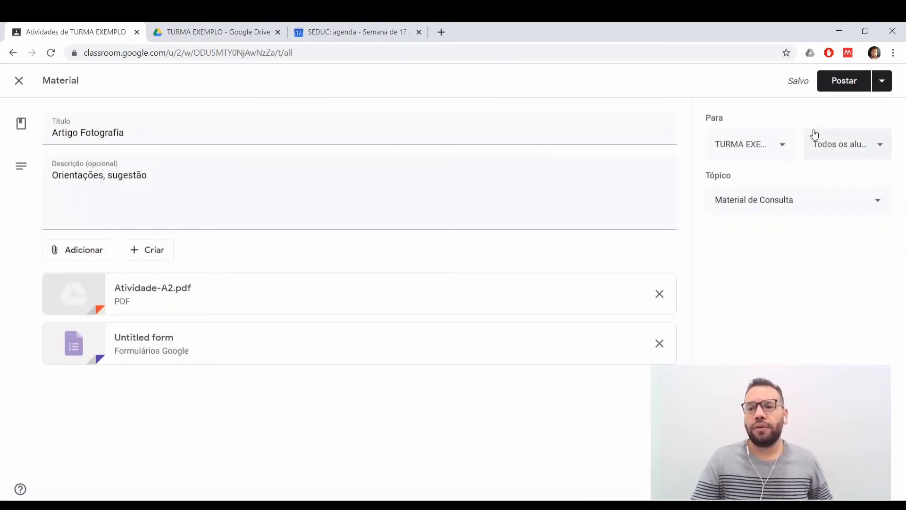
Post the Artigo Fotografia material to the class immediately and start a new Atividade.
click(844, 88)
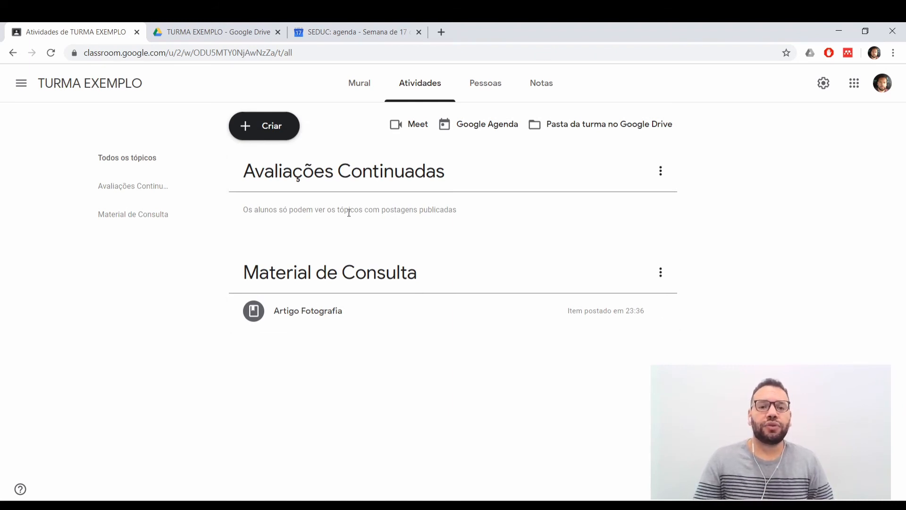
click(268, 132)
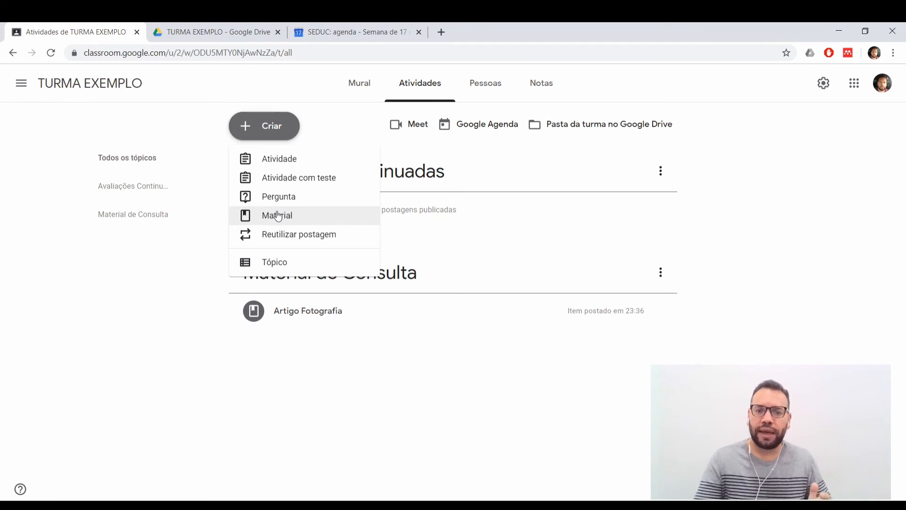
click(283, 166)
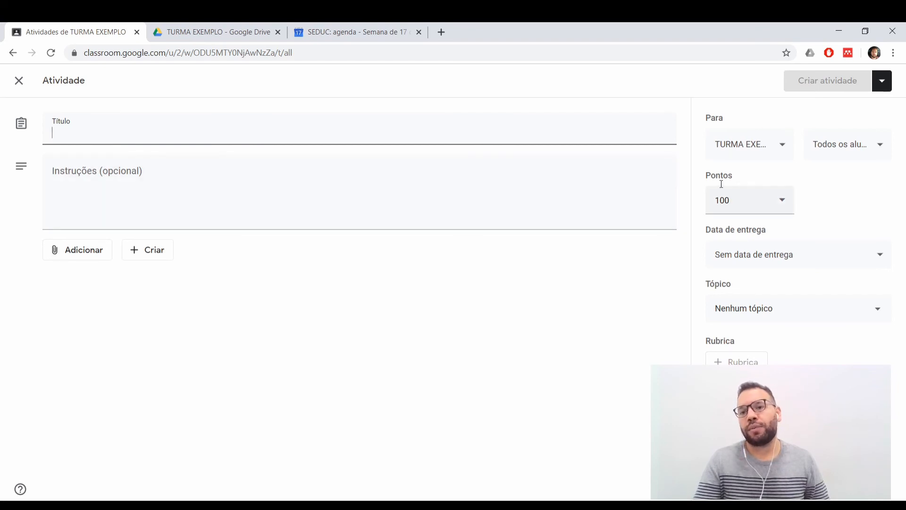
Try the ungraded option Sem nota for the activity, and restore its points to 100.
click(782, 203)
click(781, 203)
click(781, 203)
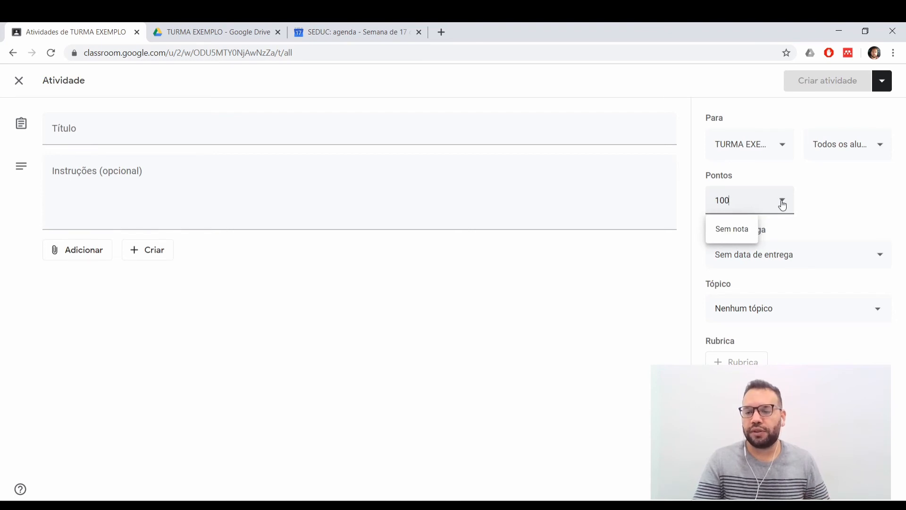
click(735, 230)
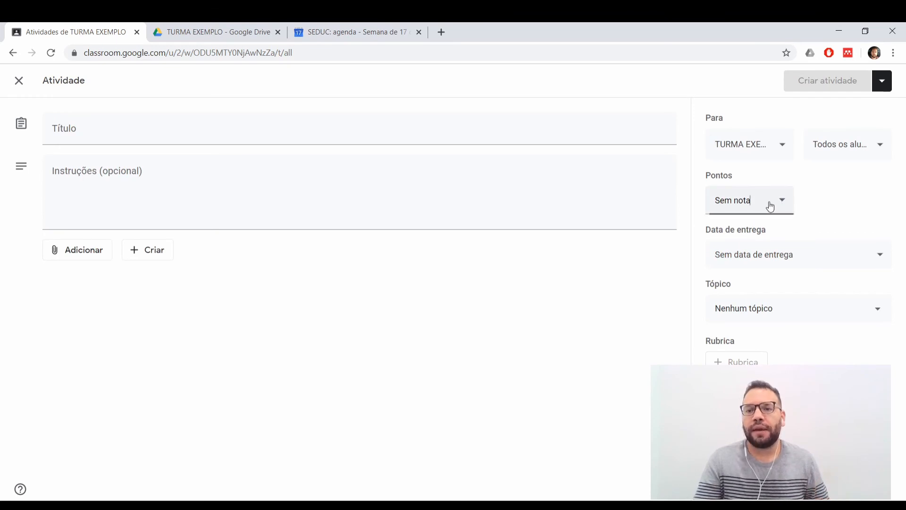
triple_click(751, 200)
text(100)
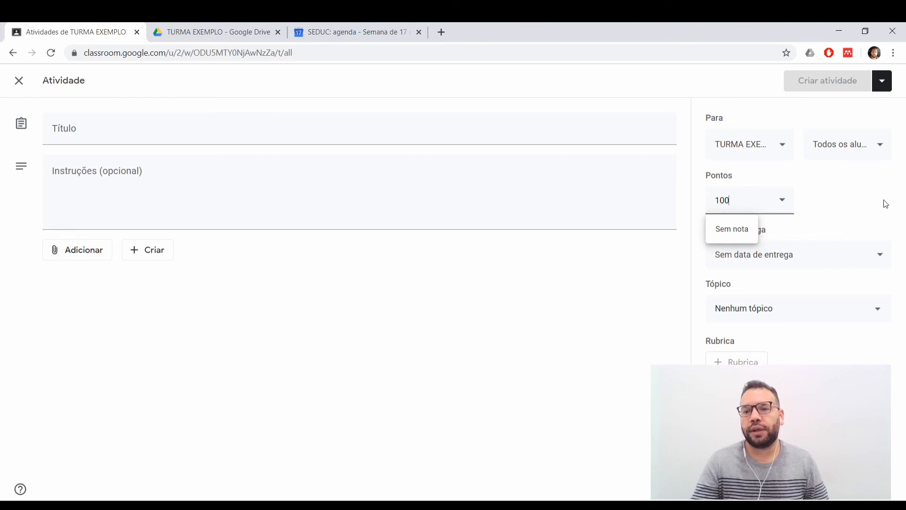
click(859, 198)
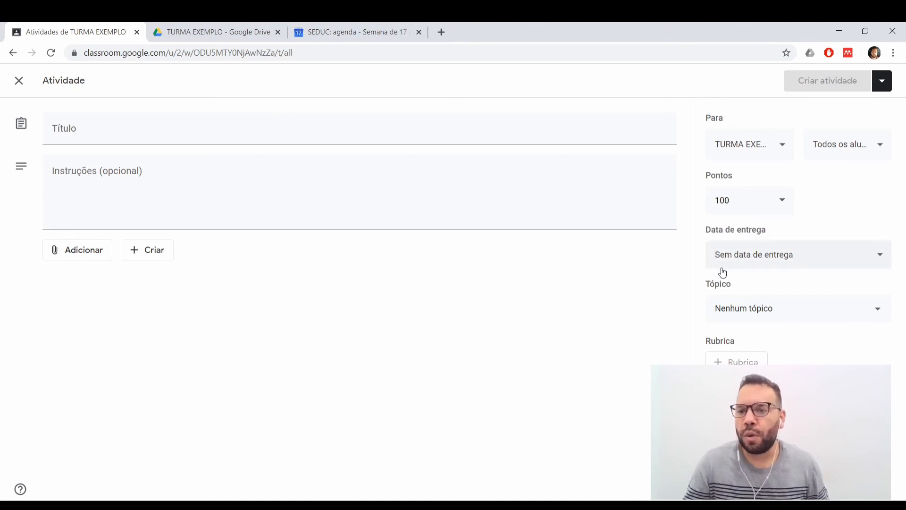
Set the activity's due date to 20 May 2020 and its due time to 12:00.
click(789, 259)
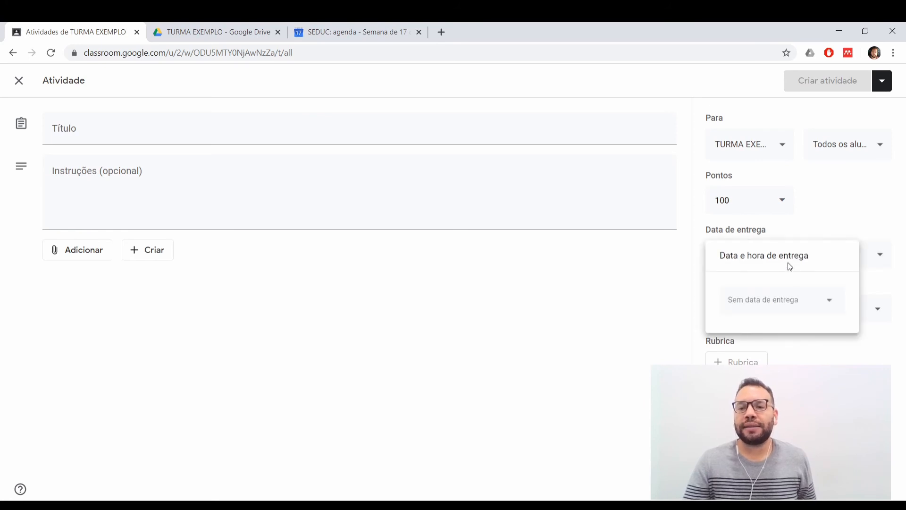
click(809, 302)
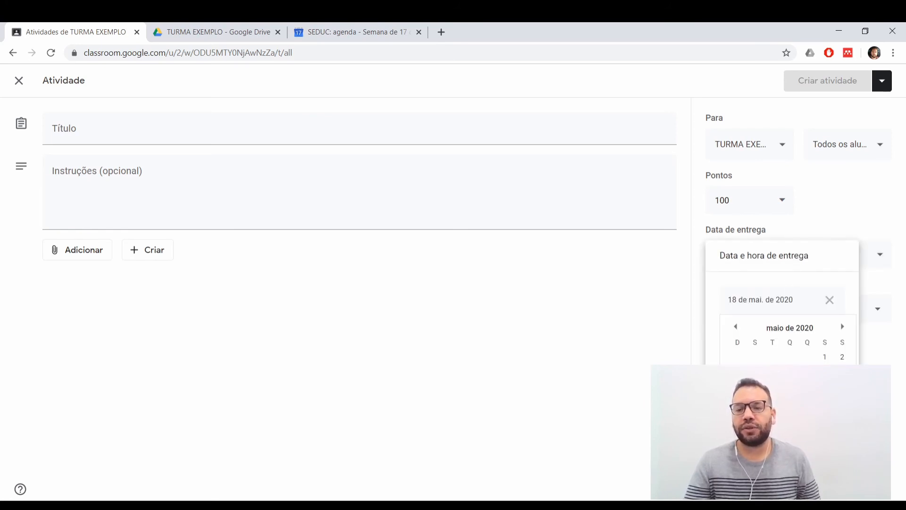
click(790, 401)
click(775, 346)
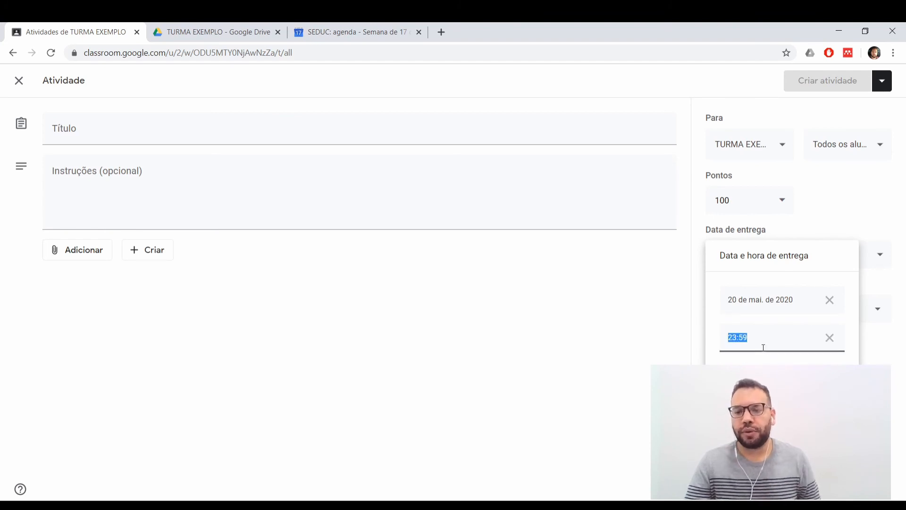
double_click(762, 346)
click(737, 338)
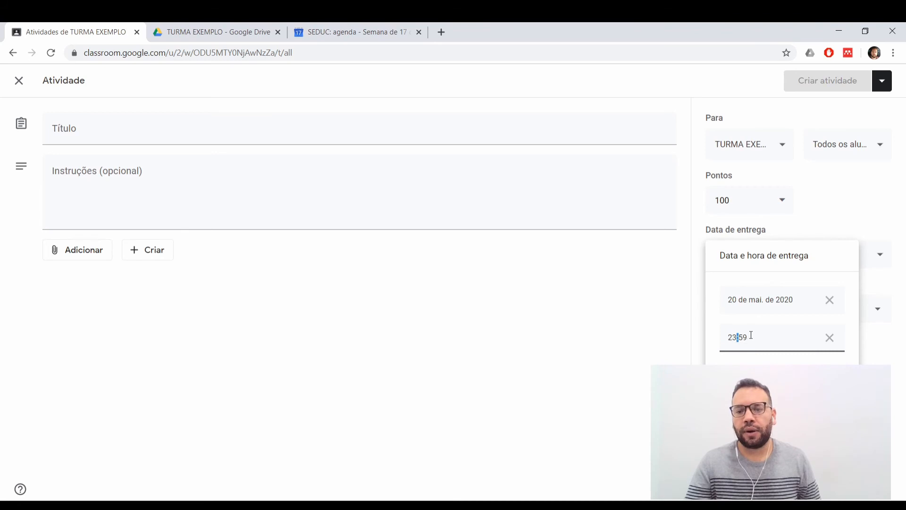
drag(750, 338, 712, 338)
text(12)
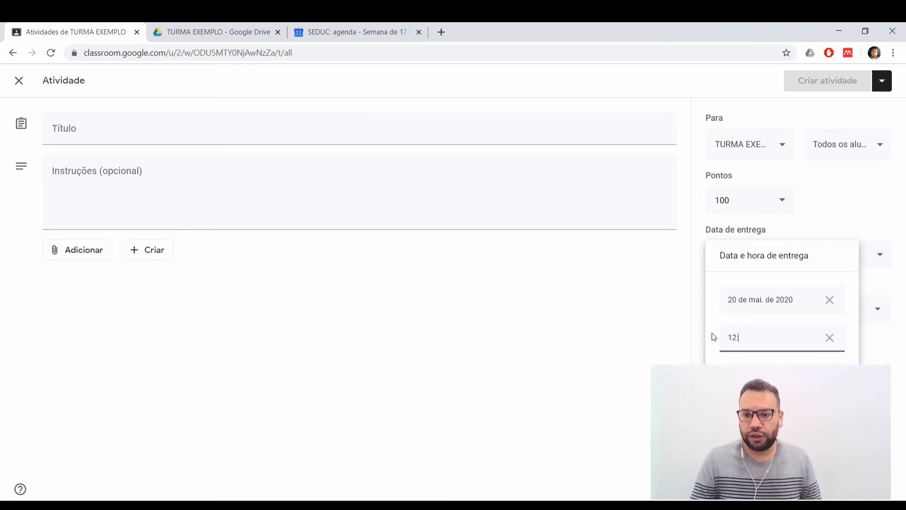
text(0000)
click(703, 394)
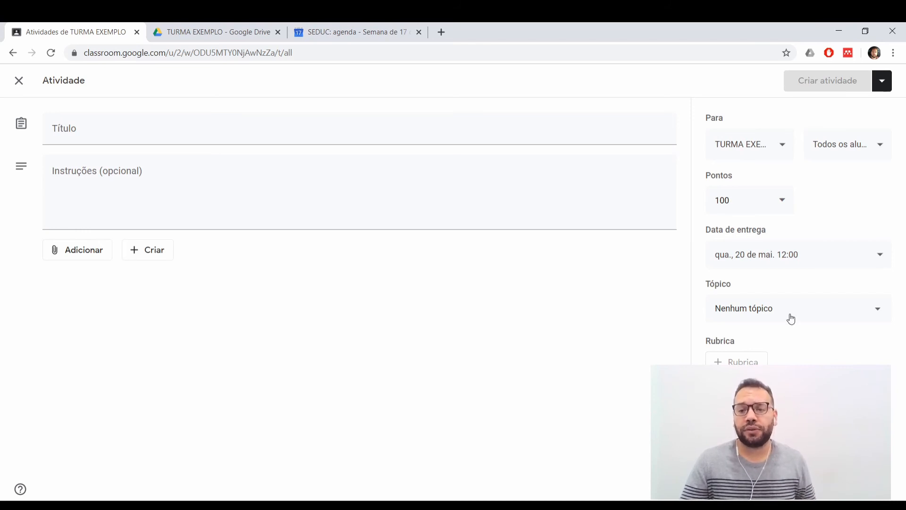
File the activity under the topic Avaliações Continuadas and title it "Atividade 01".
click(744, 310)
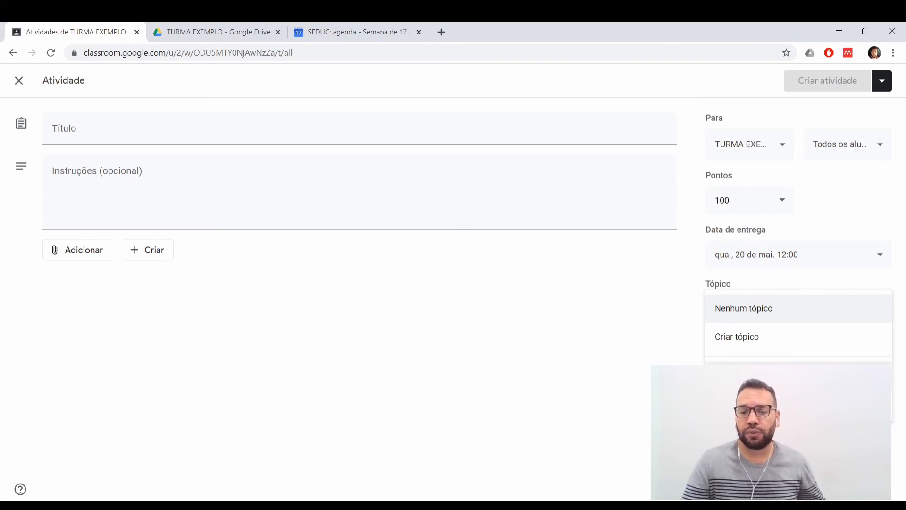
click(770, 376)
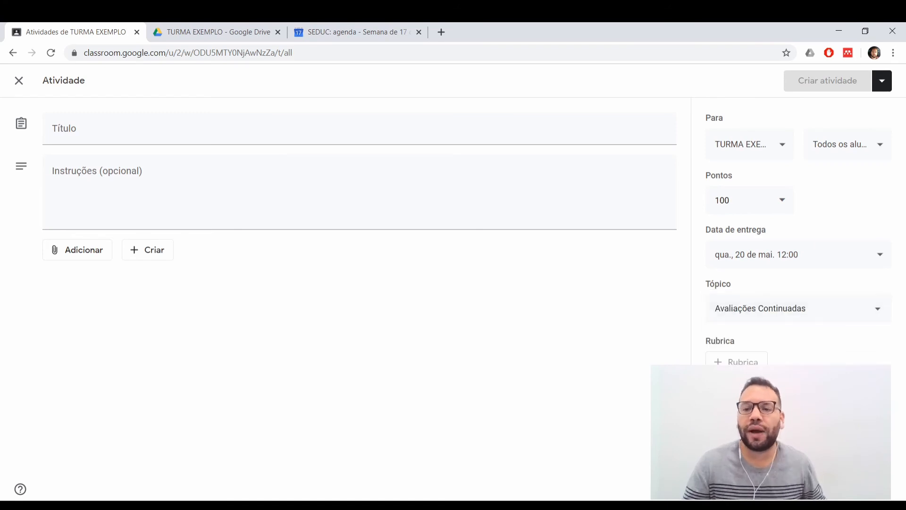
click(110, 127)
text(At)
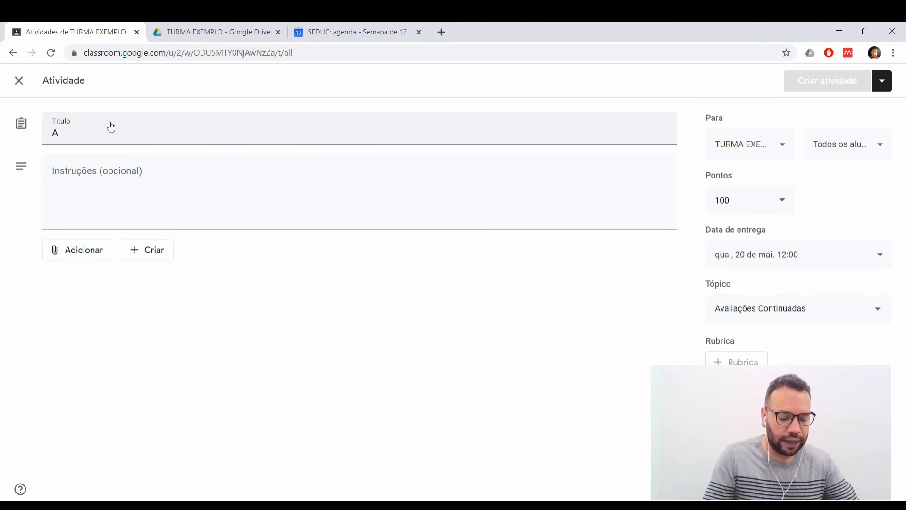
key(BackSpace)
key(BackSpace)
text(Atividade)
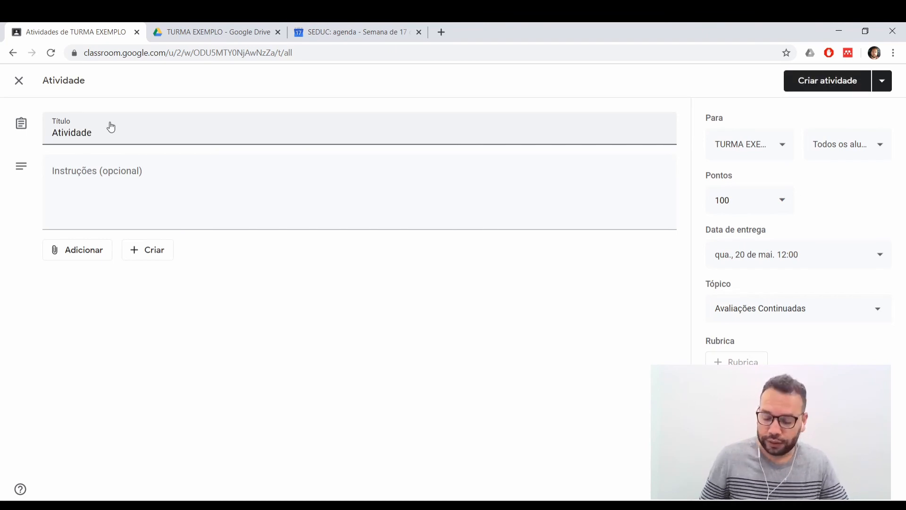
text( 01)
View the available attachment sources without adding any, and close the activity, leaving it as a draft.
click(86, 173)
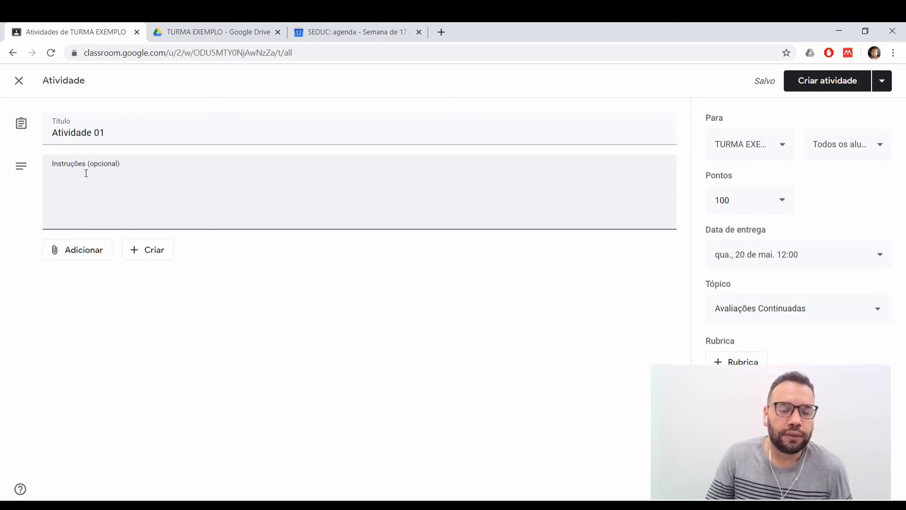
click(81, 257)
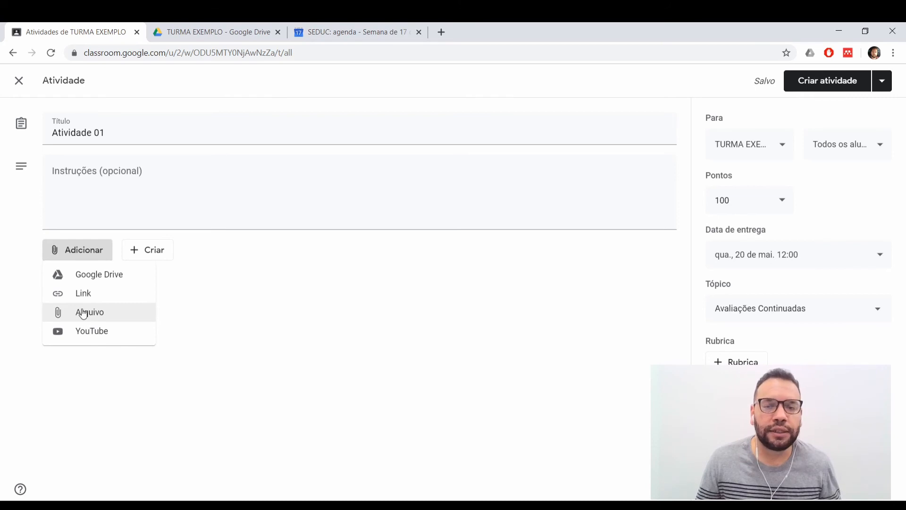
click(233, 351)
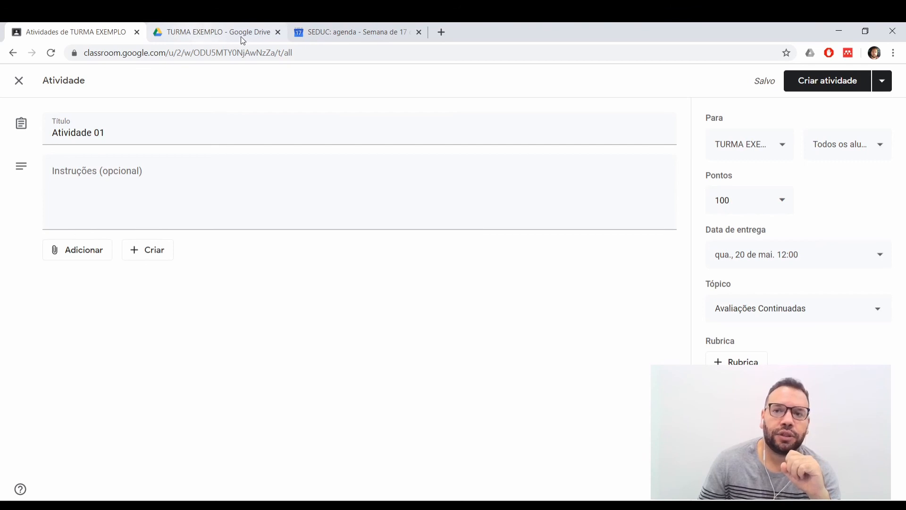
click(20, 82)
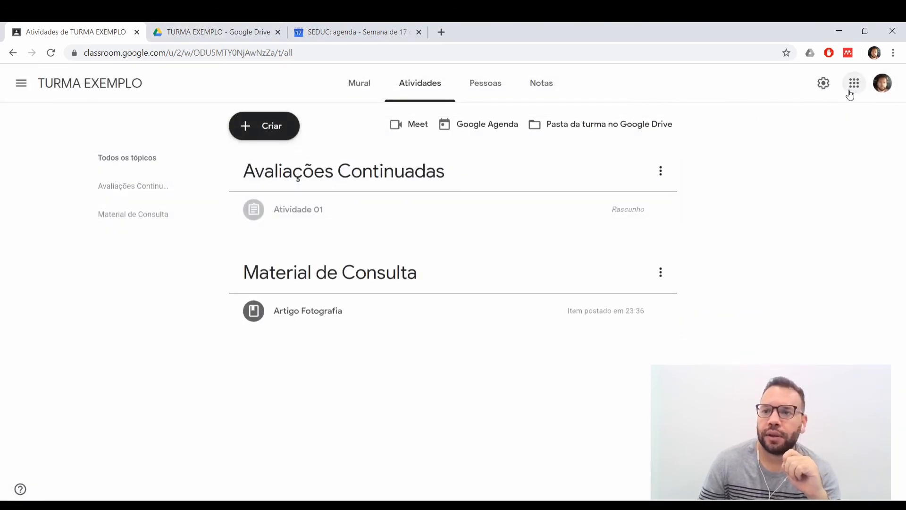
Go to the Google Sala de Aula class list and switch to the Unicamp account.
click(850, 93)
click(740, 203)
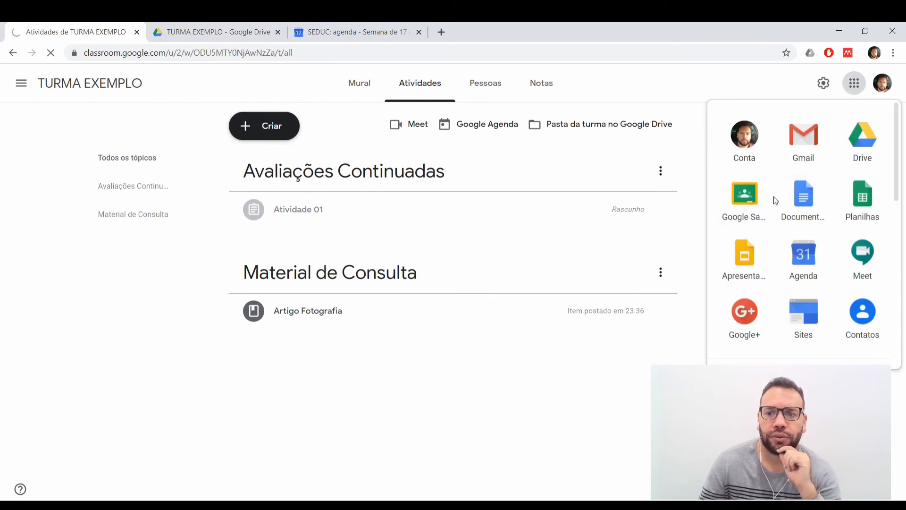
click(746, 197)
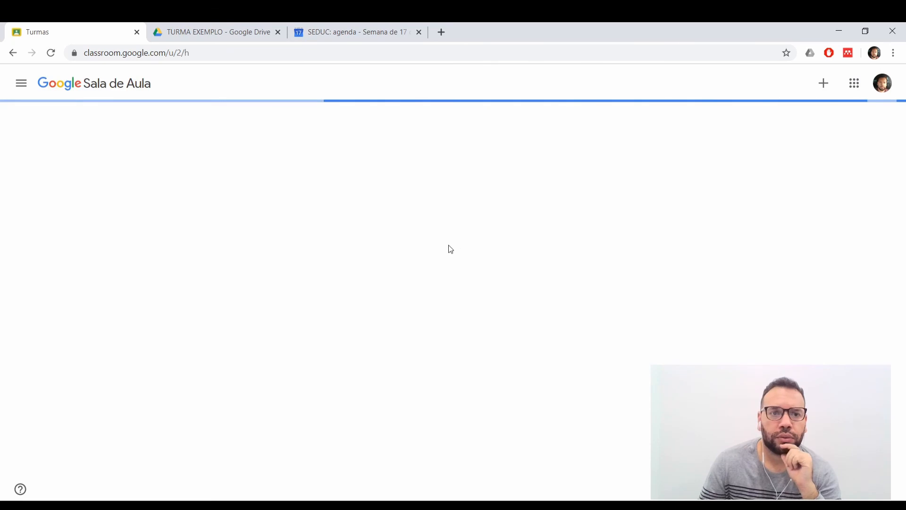
click(882, 83)
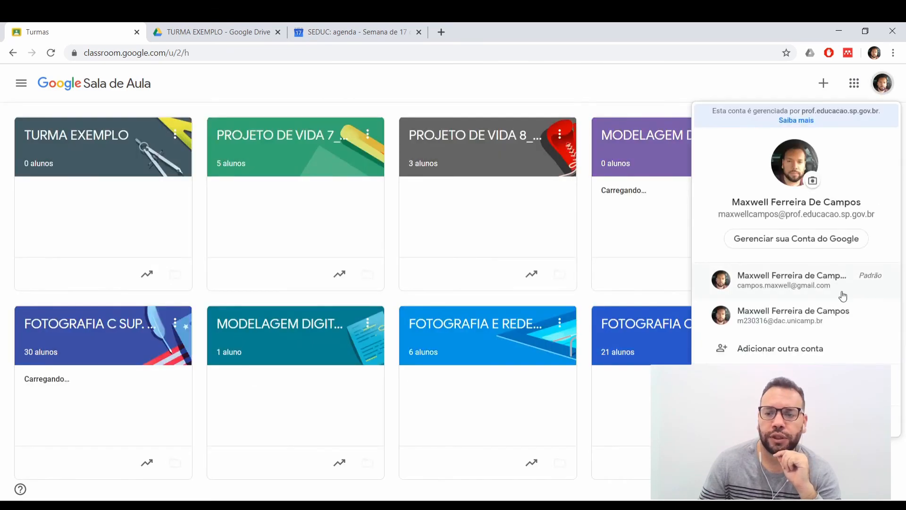
click(789, 319)
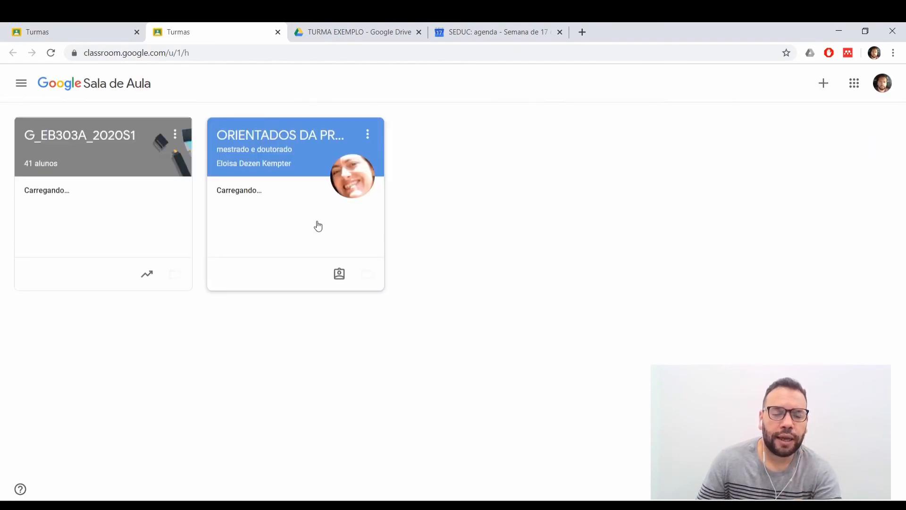
Open the Introdução activity in the master's and doctoral advisees' class and remove the document attached to the submission.
click(299, 182)
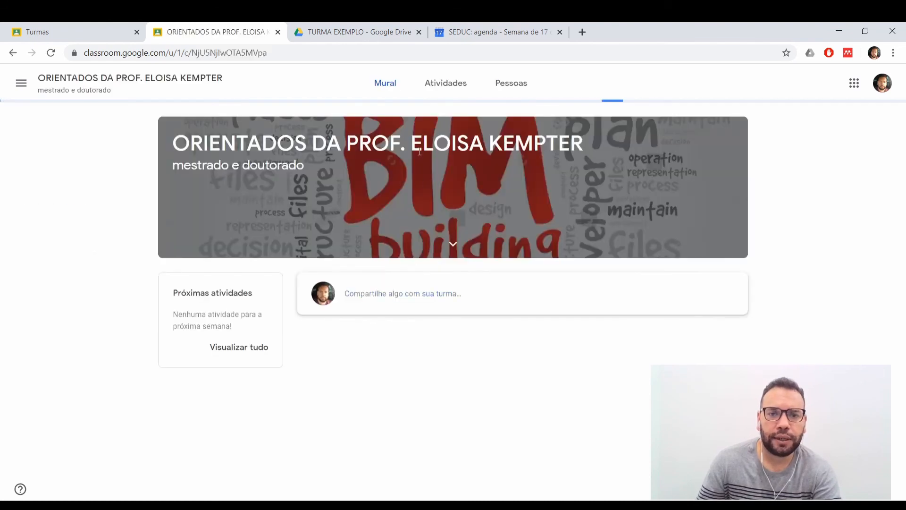
click(443, 92)
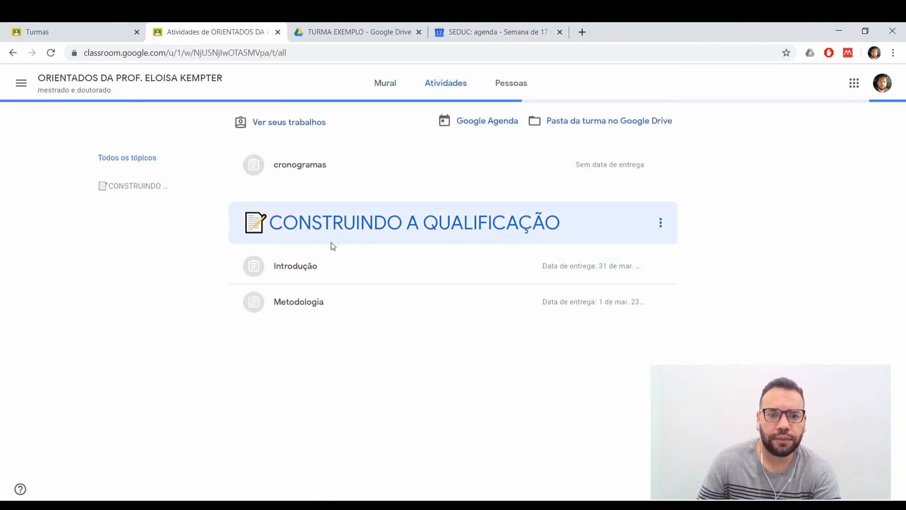
click(309, 264)
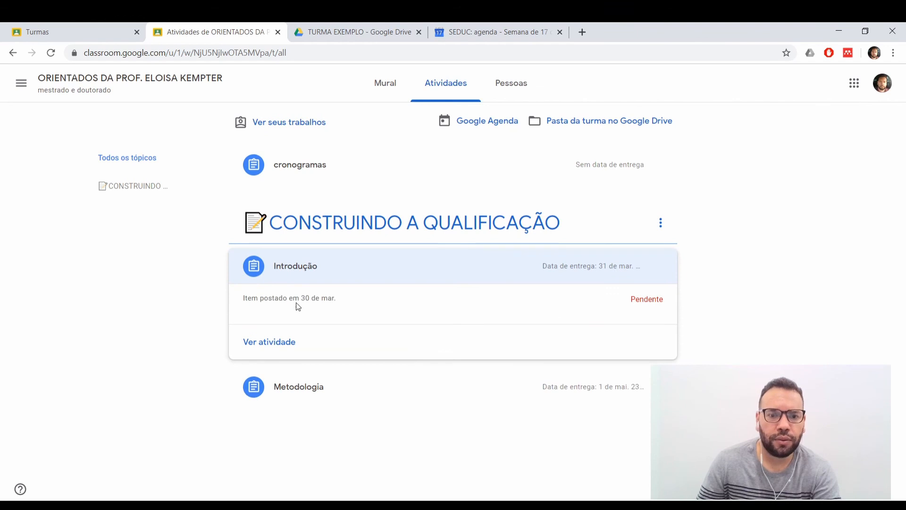
click(273, 342)
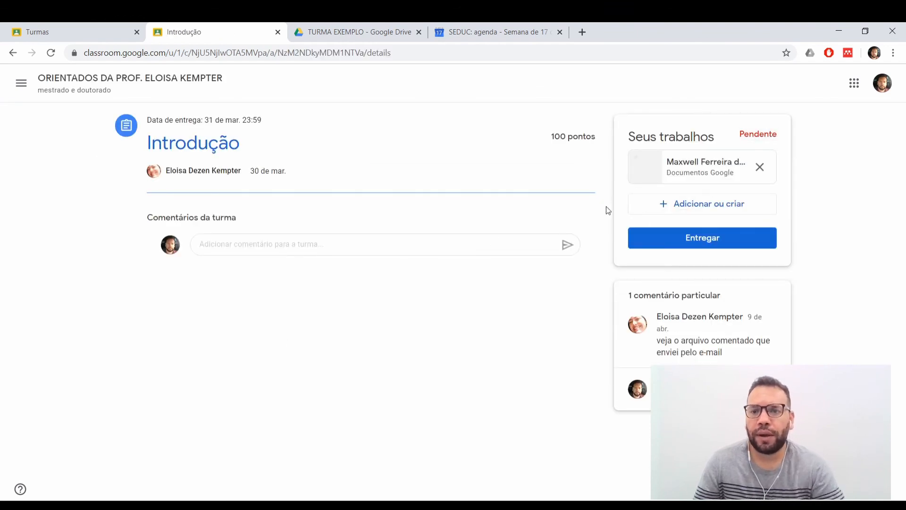
click(759, 167)
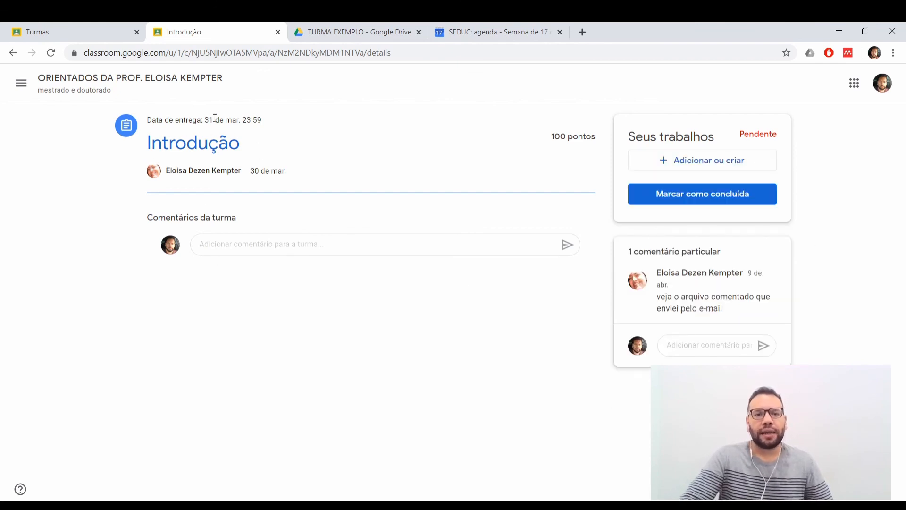
Examine the due date and the points shown for the Introdução activity.
drag(207, 116, 274, 119)
click(317, 148)
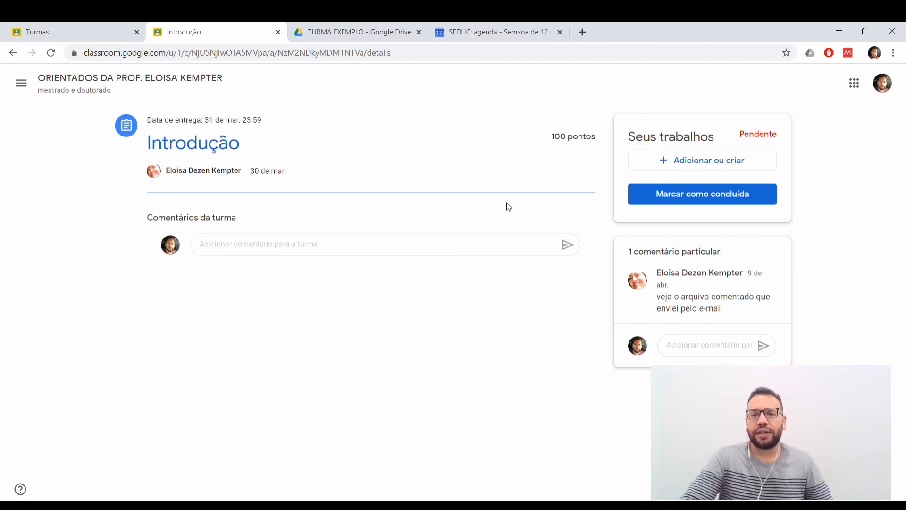
drag(550, 137, 596, 135)
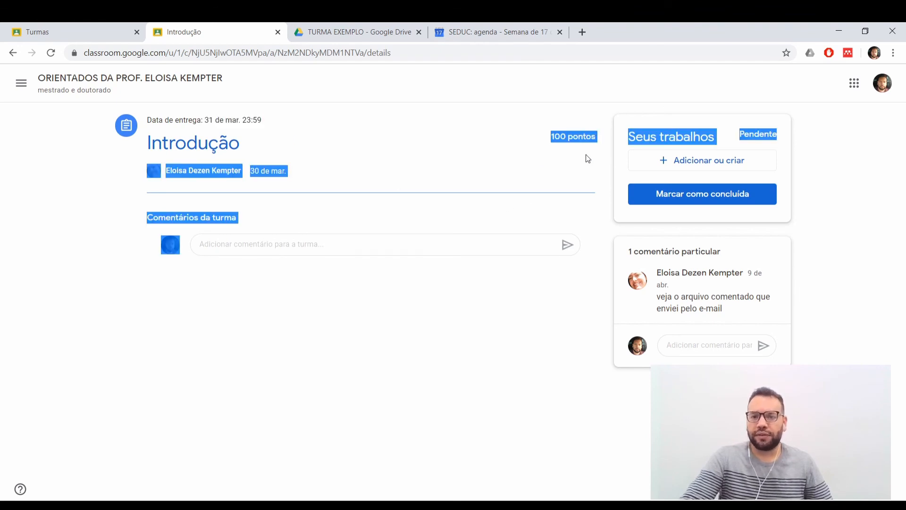
click(586, 153)
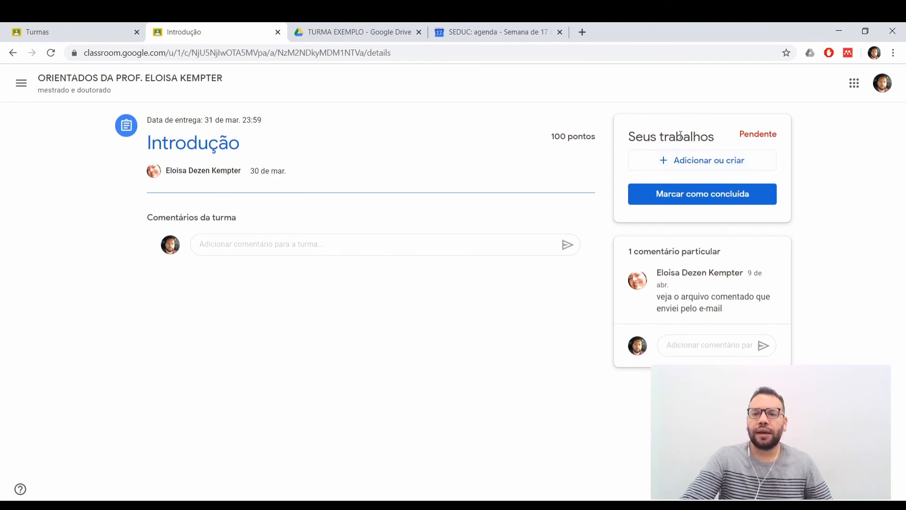
View the options for adding work to the activity and the file upload window, and close it without uploading.
click(701, 164)
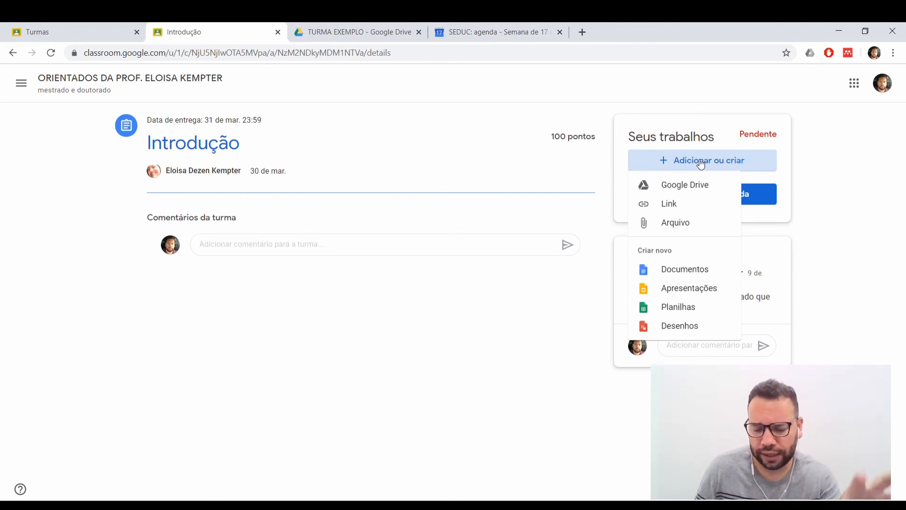
click(679, 222)
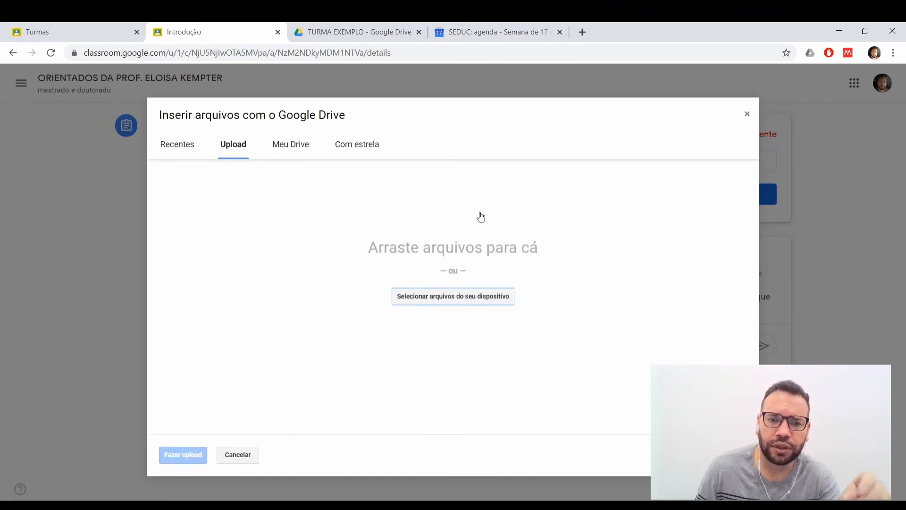
click(746, 114)
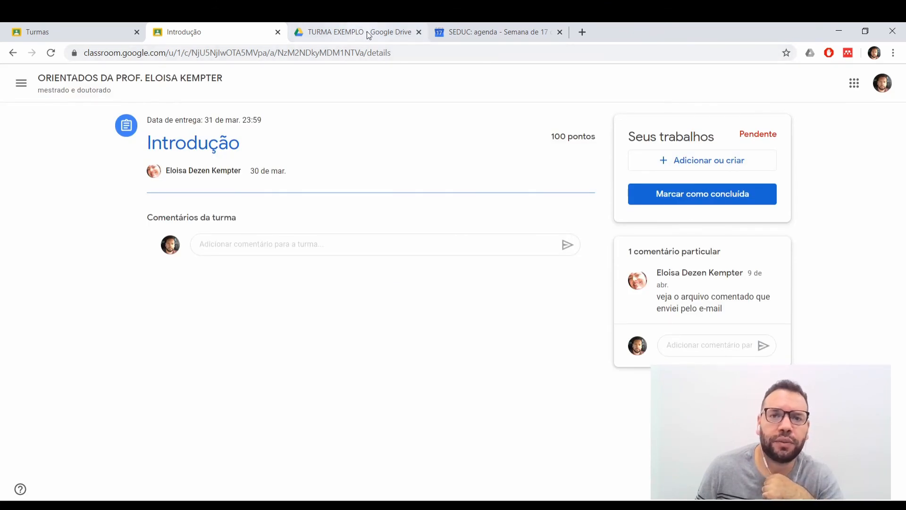
Return to the teacher's class list and view the submitted work for "Entrega fichamento do artigo" in FOTOGRAFIA C SUP. A RECONST. DIGITAL.
click(107, 29)
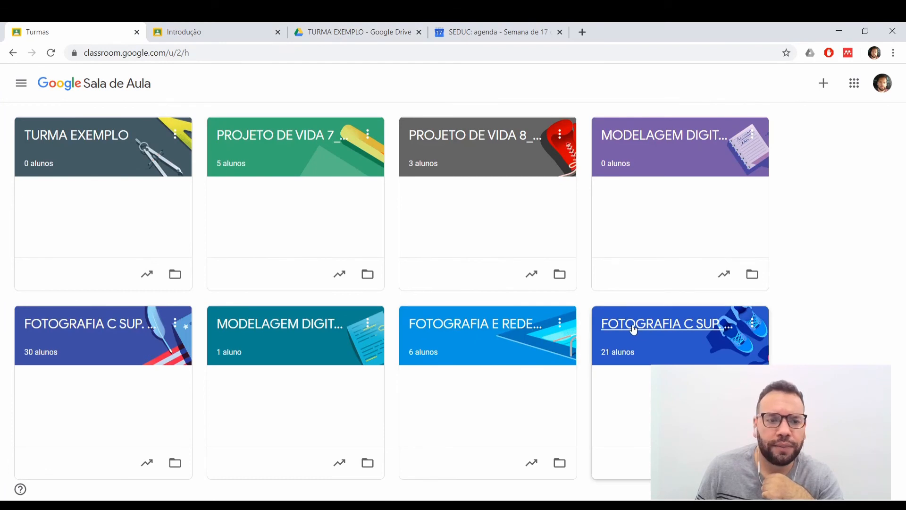
click(120, 325)
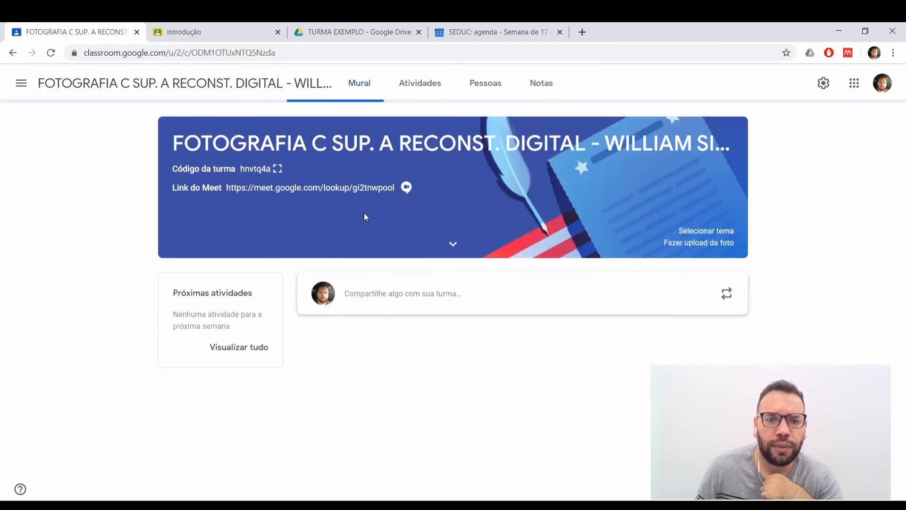
scroll(417, 415, down, 1)
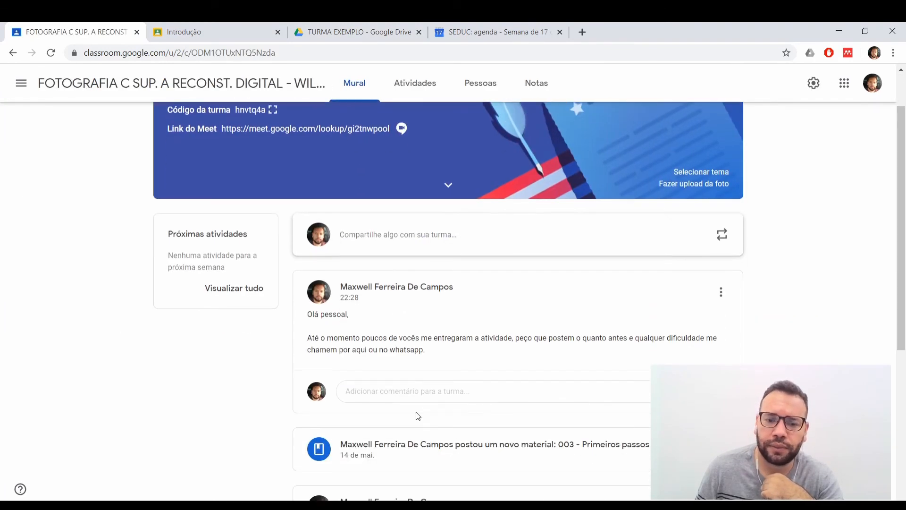
click(414, 83)
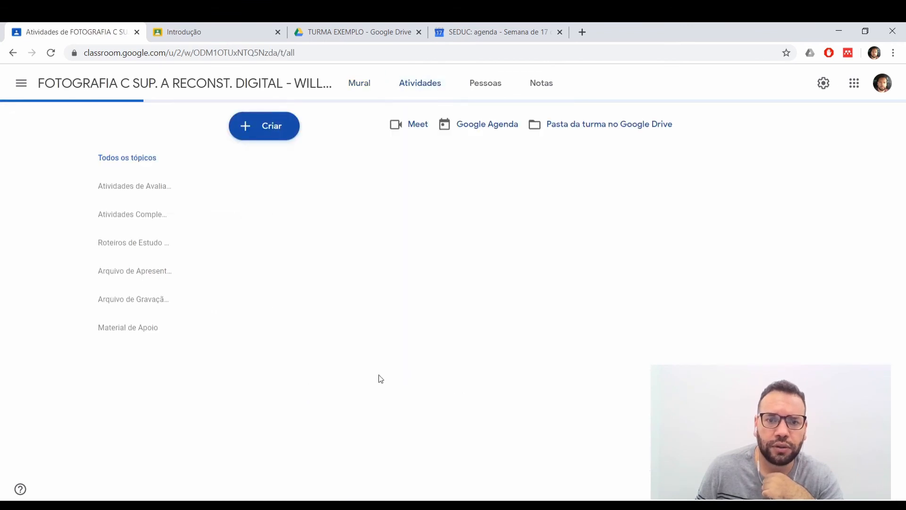
click(327, 217)
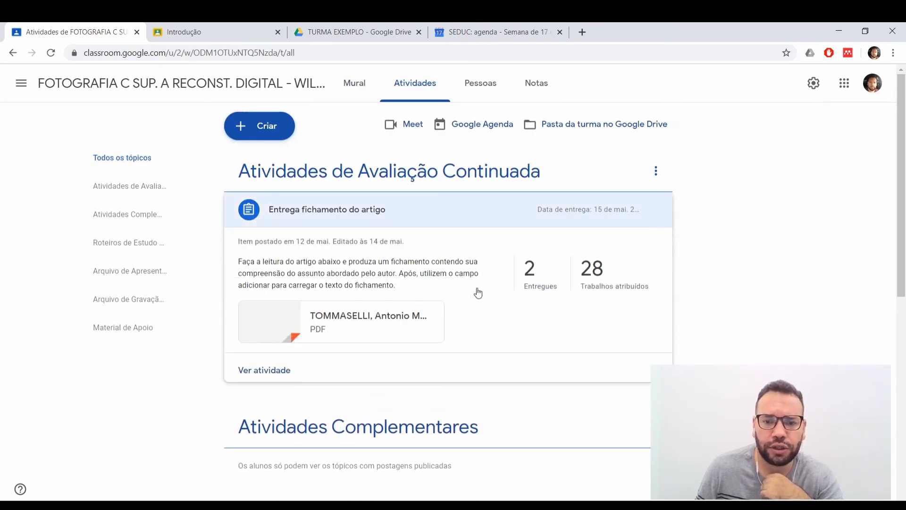
click(538, 271)
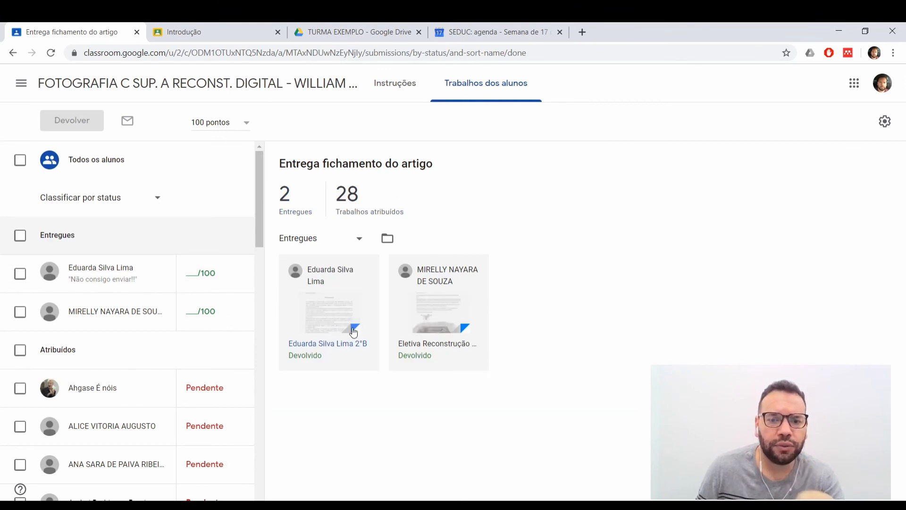
Open the first student's submitted document, read through it, and check the grade and private comment fields without filling them in.
click(323, 327)
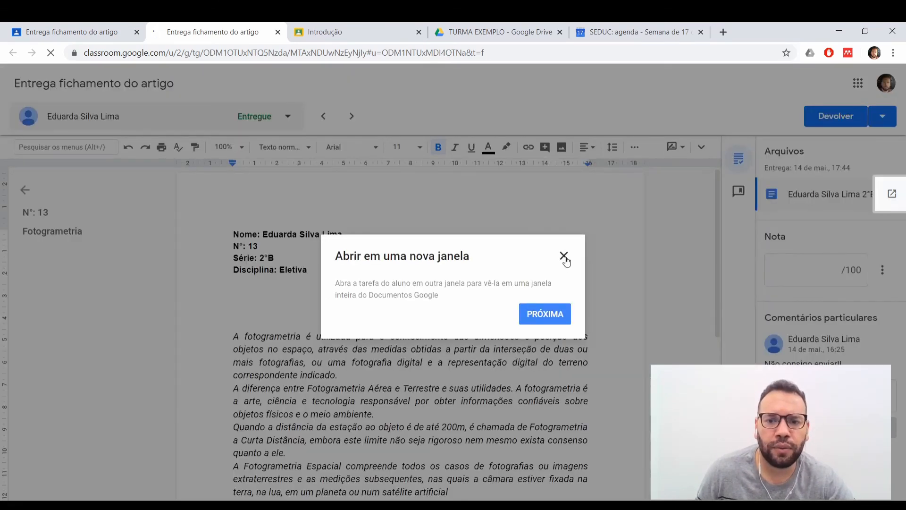
click(564, 257)
scroll(407, 285, down, 3)
scroll(406, 285, up, 1)
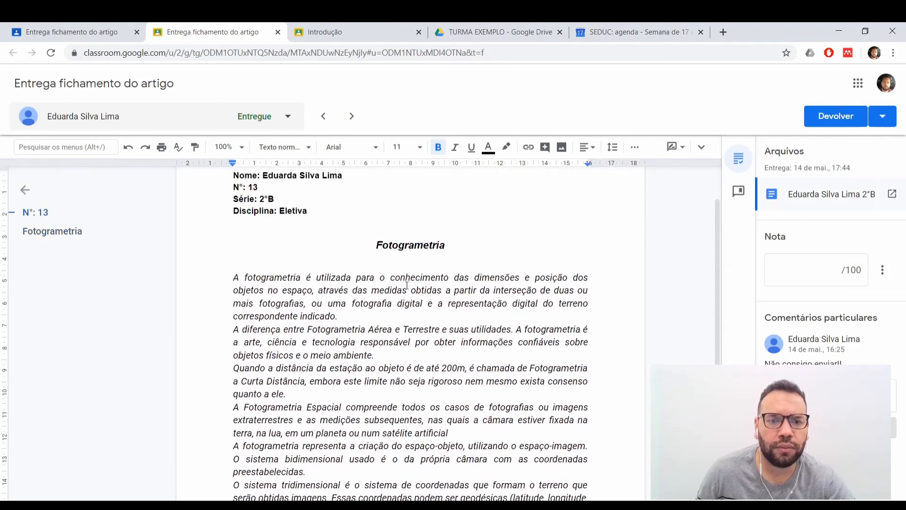
scroll(407, 285, up, 2)
scroll(405, 285, down, 8)
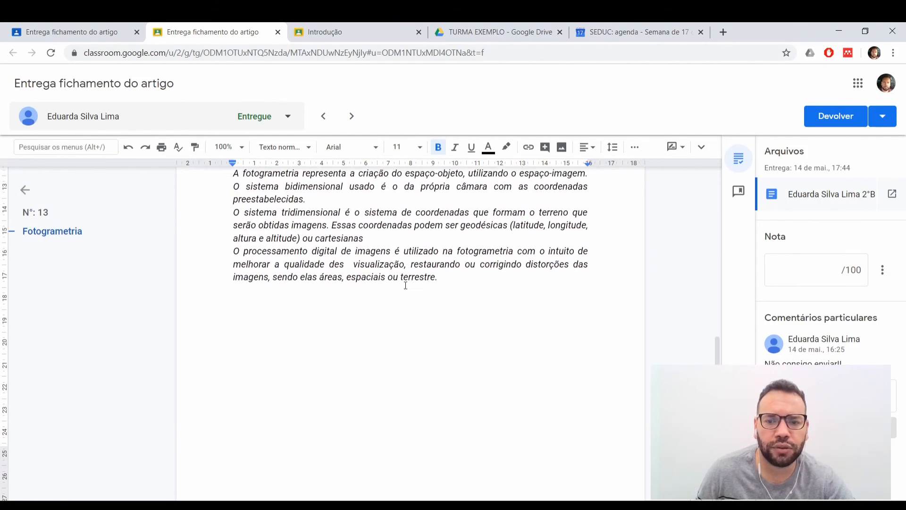
scroll(415, 297, up, 8)
scroll(574, 304, down, 4)
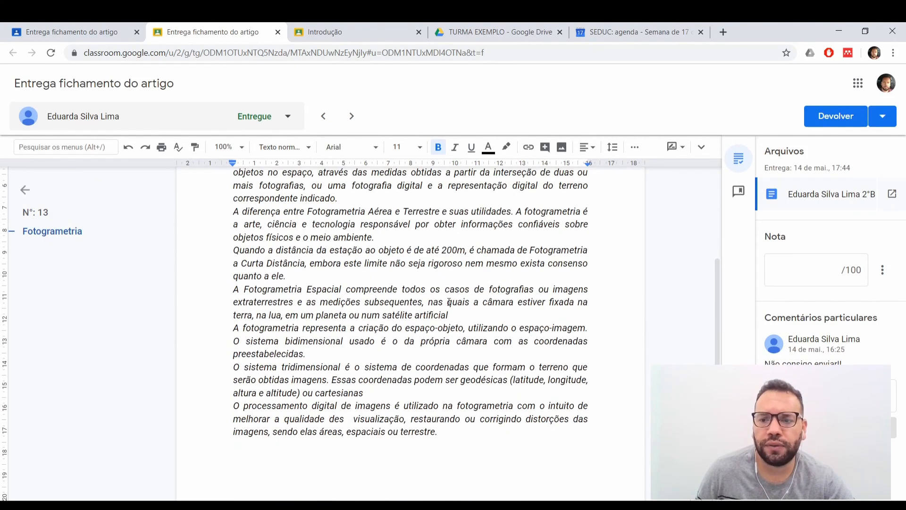
scroll(437, 277, up, 2)
scroll(437, 277, up, 1)
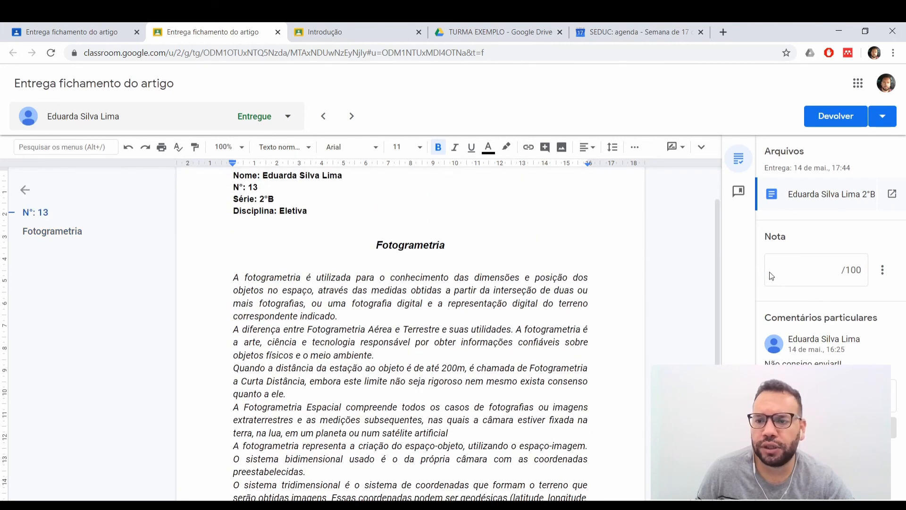
click(796, 268)
click(821, 395)
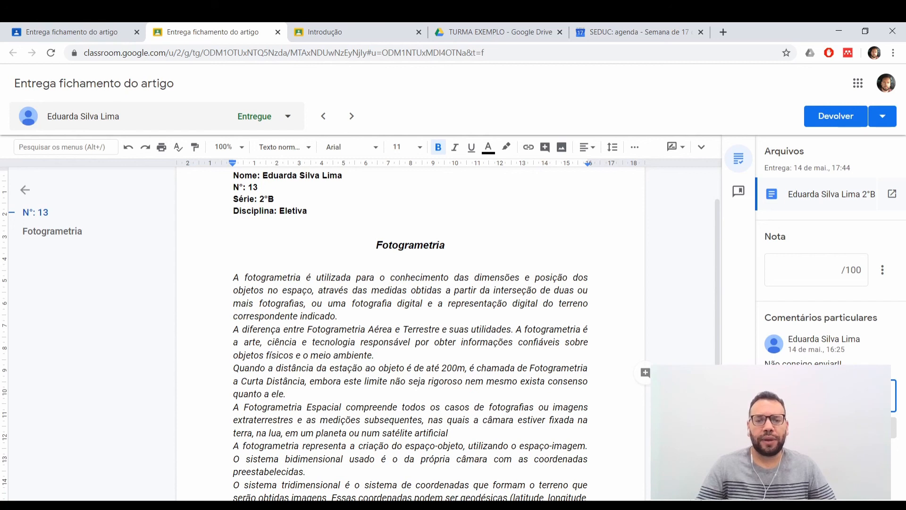
Leave the student submissions and open the TURMA EXEMPLO class.
click(327, 27)
click(224, 32)
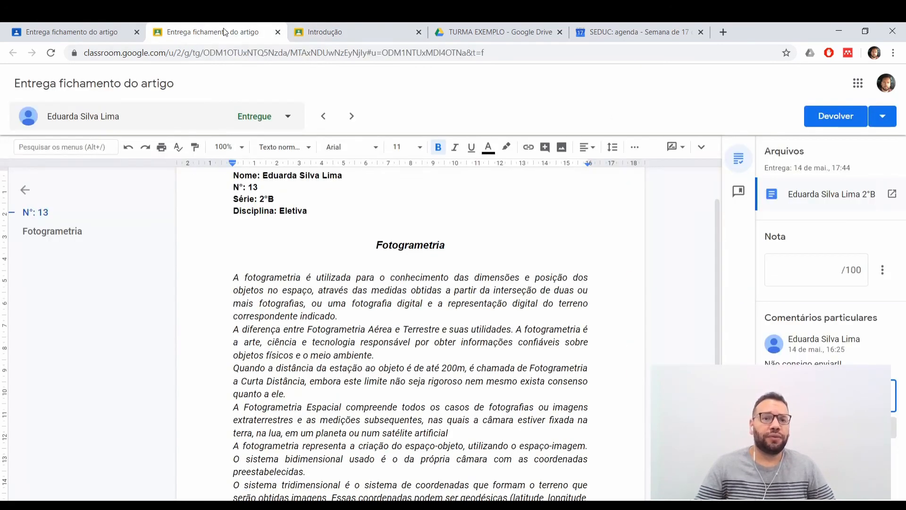
click(61, 32)
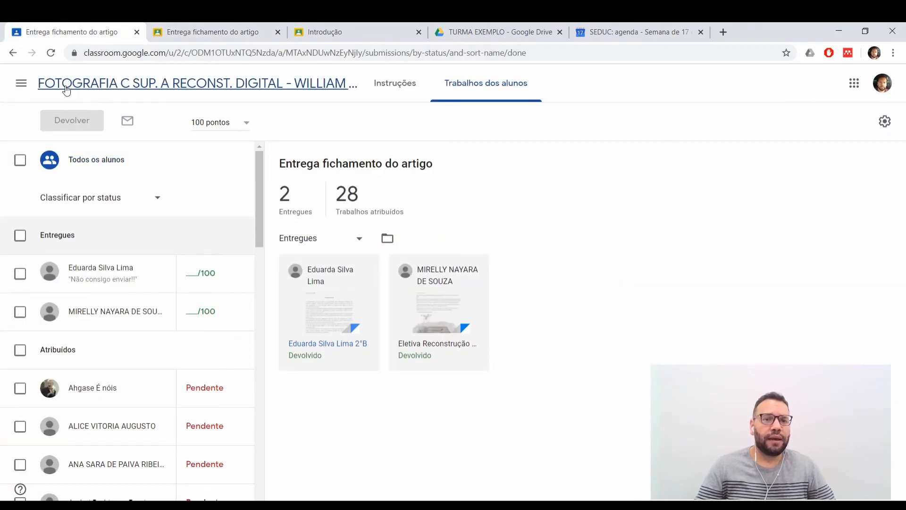
click(20, 83)
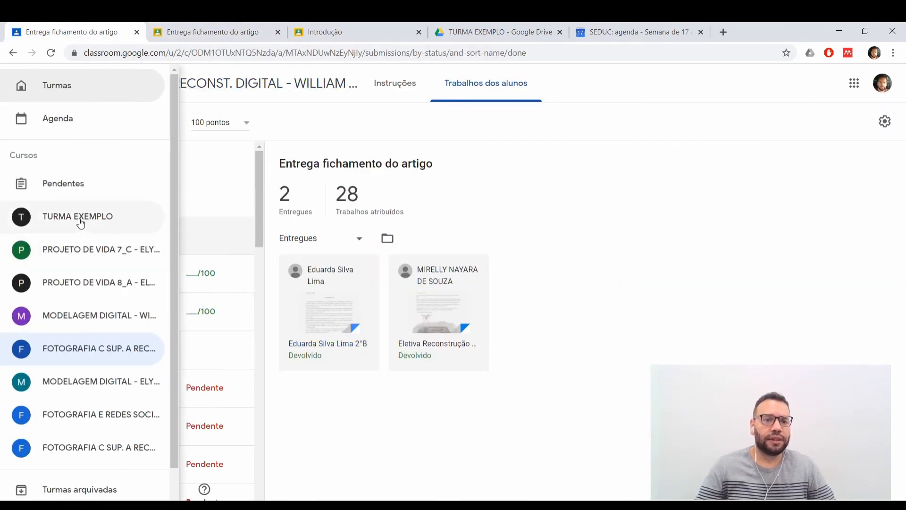
click(81, 221)
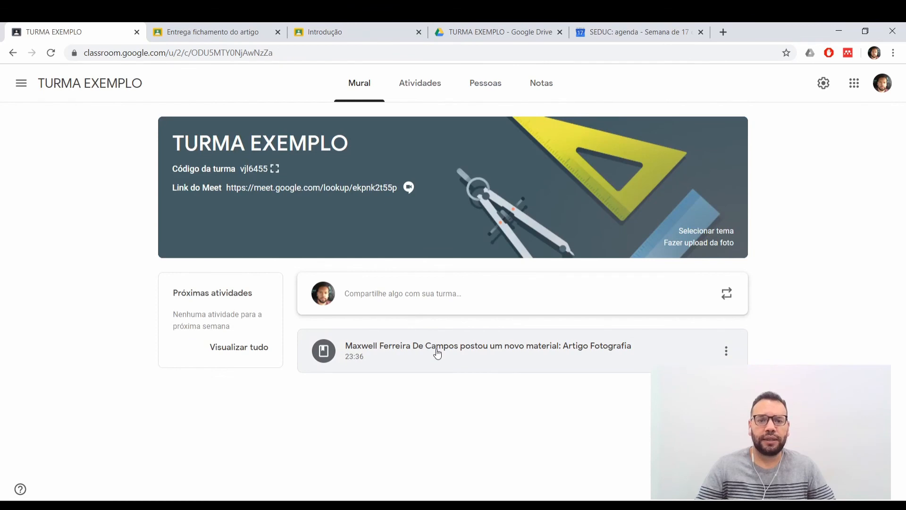